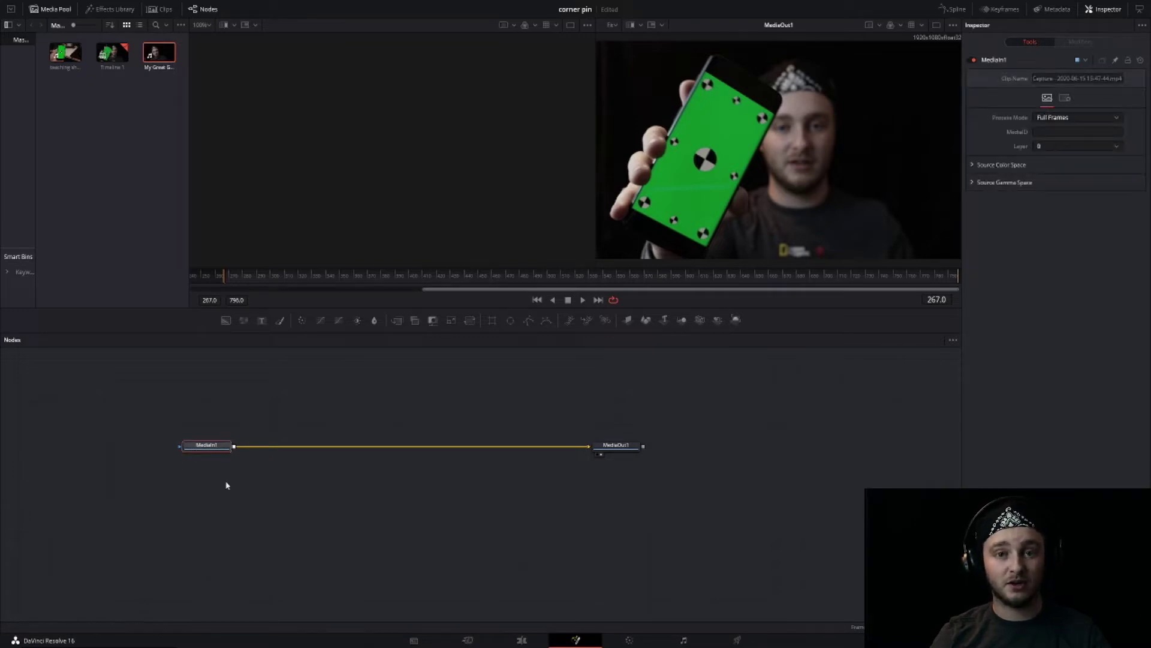
Add a Planar Tracker node between the MediaIn1 and MediaOut1 nodes.
key("shift+space")
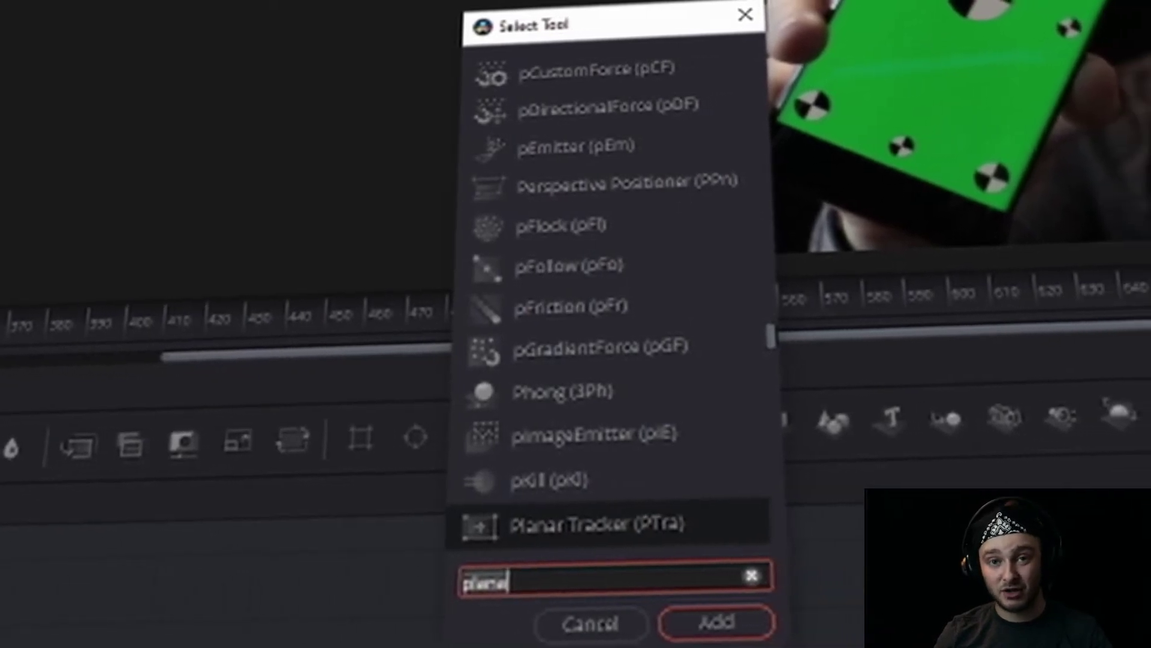
type("Planar Tracker")
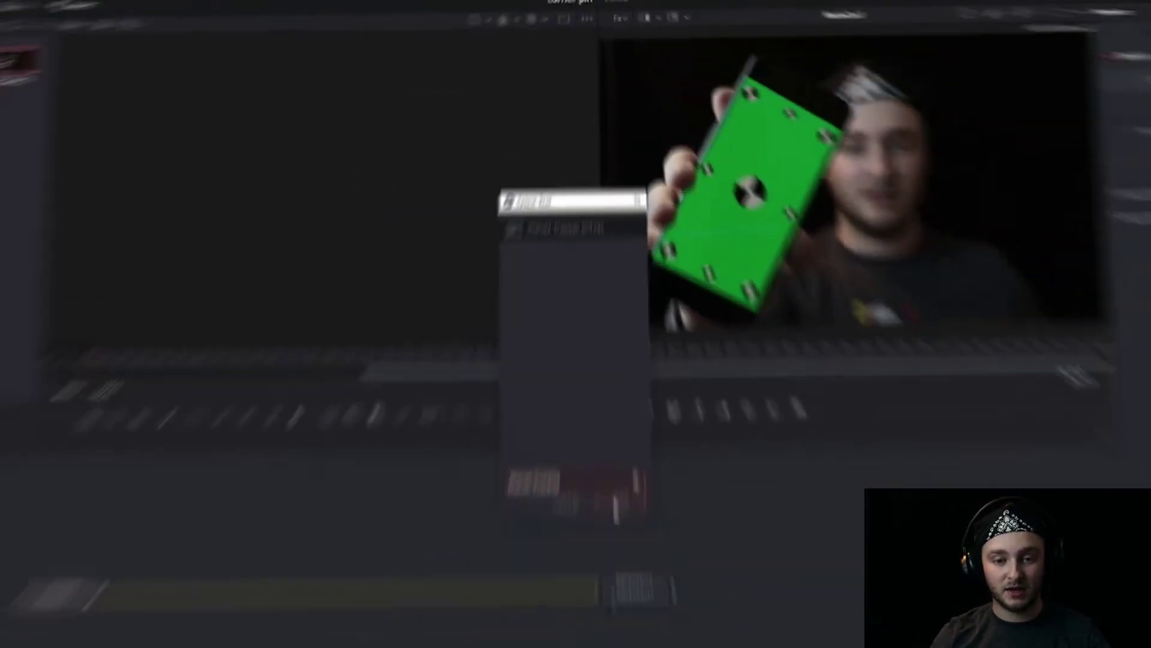
key("Return")
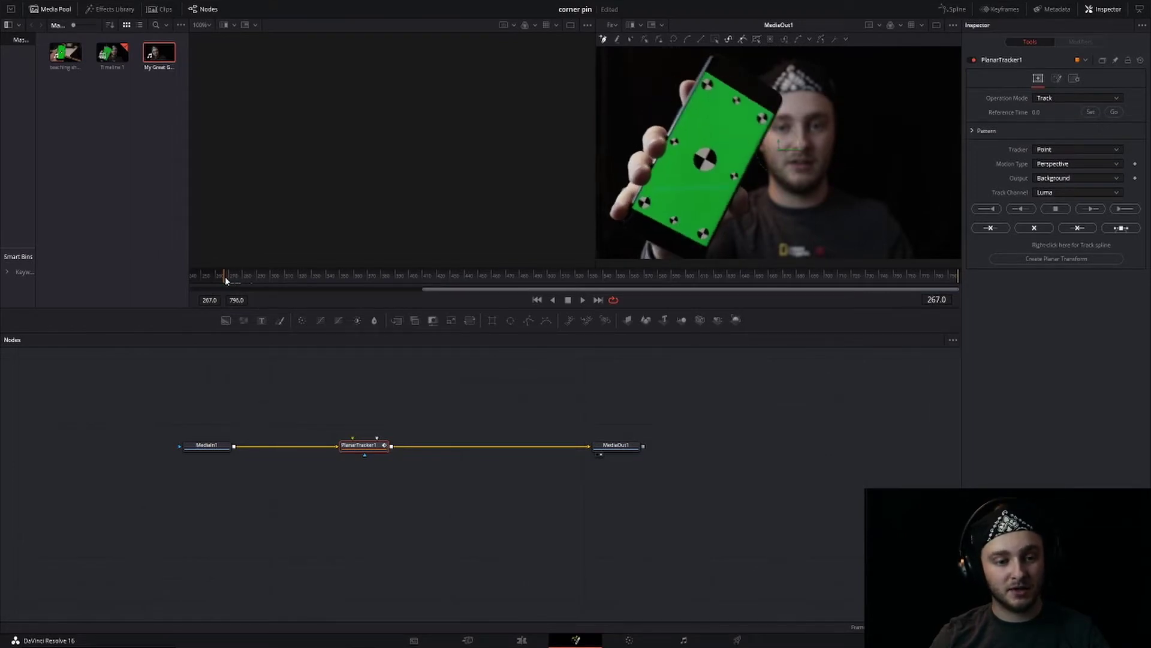
Go to the clip's first frame, 267, and set the planar tracker's tracking method to Hybrid Point/Area.
key("Left")
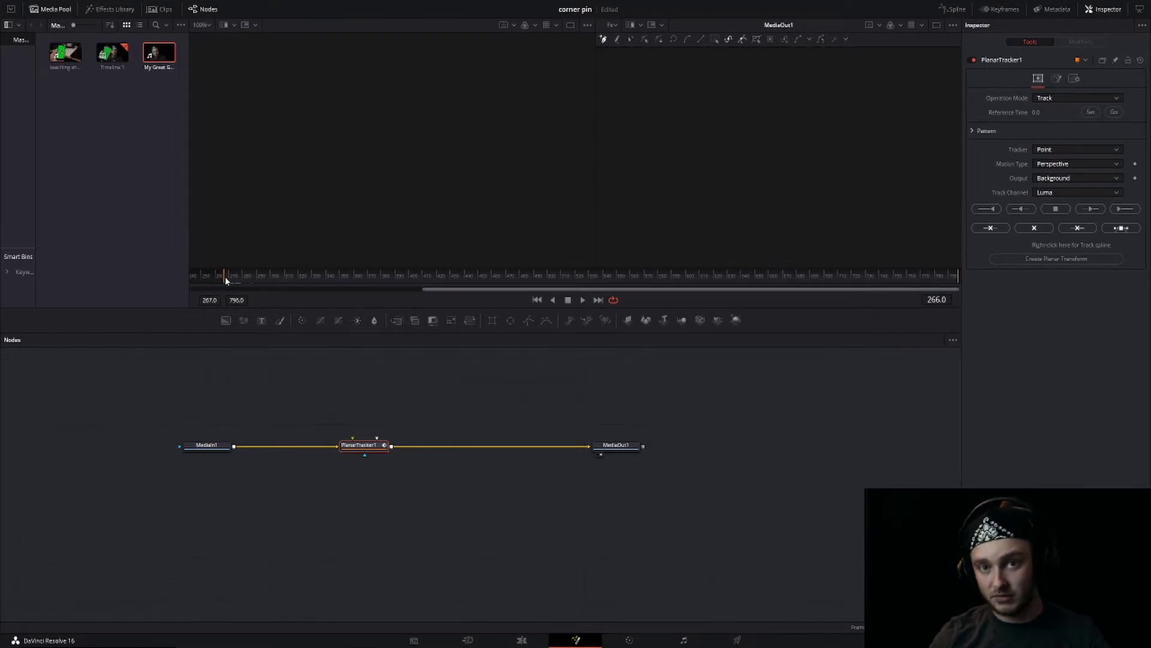
key("Right")
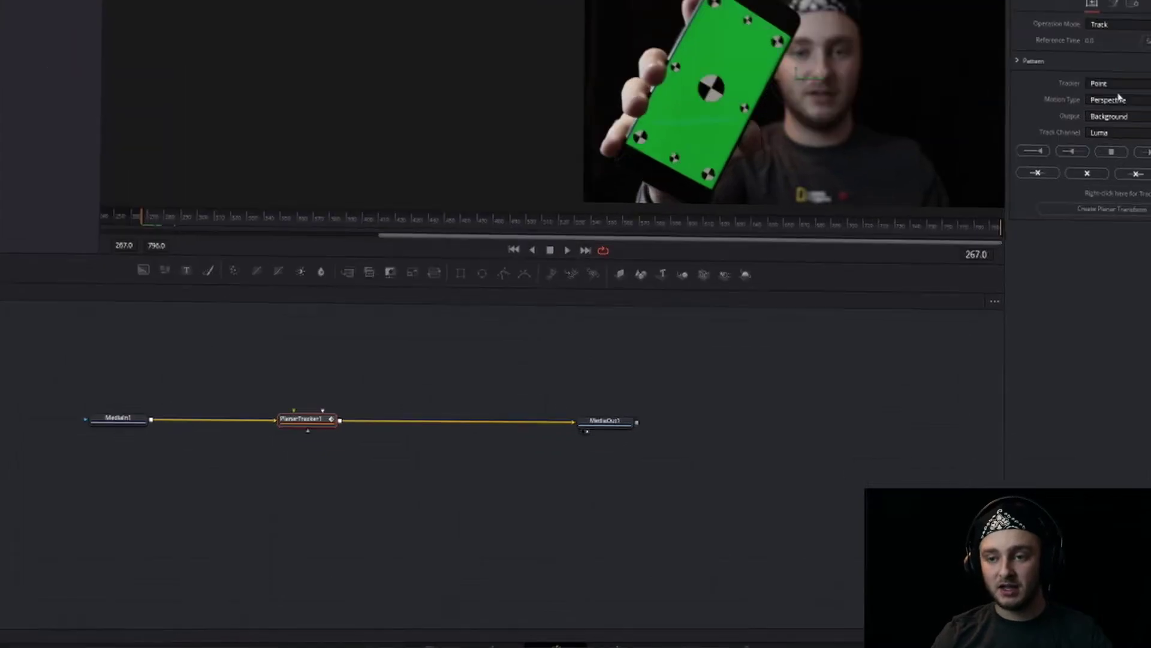
left_click(1051, 151)
left_click(1056, 175)
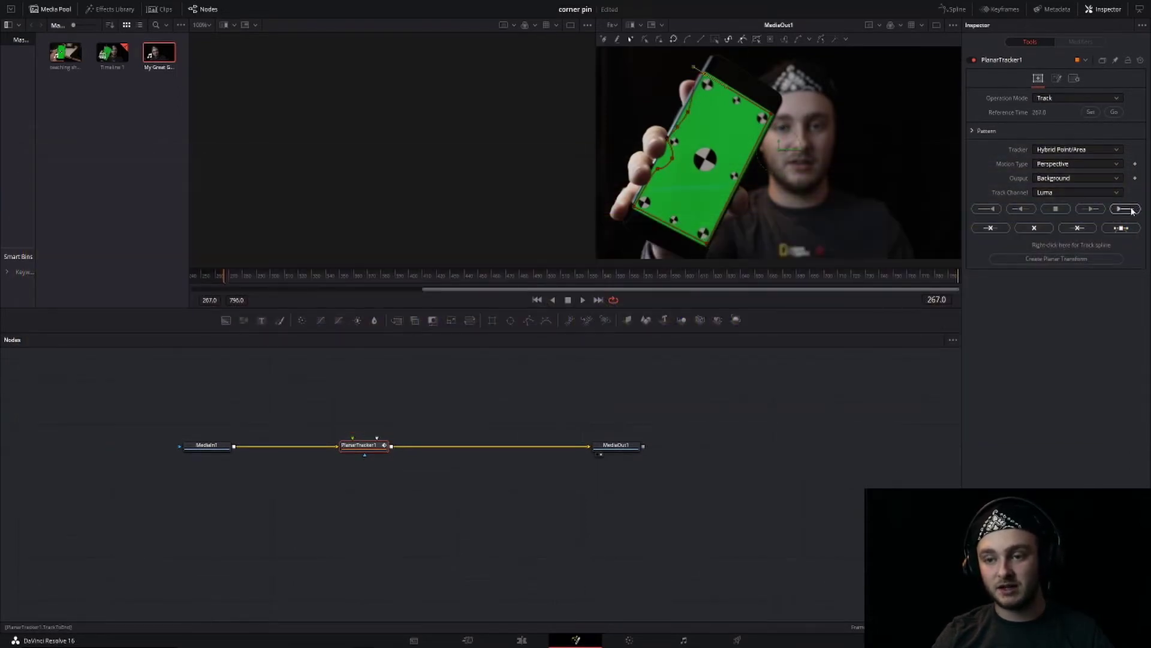
Track the outlined green phone screen forward to the end of the clip.
left_click(1130, 210)
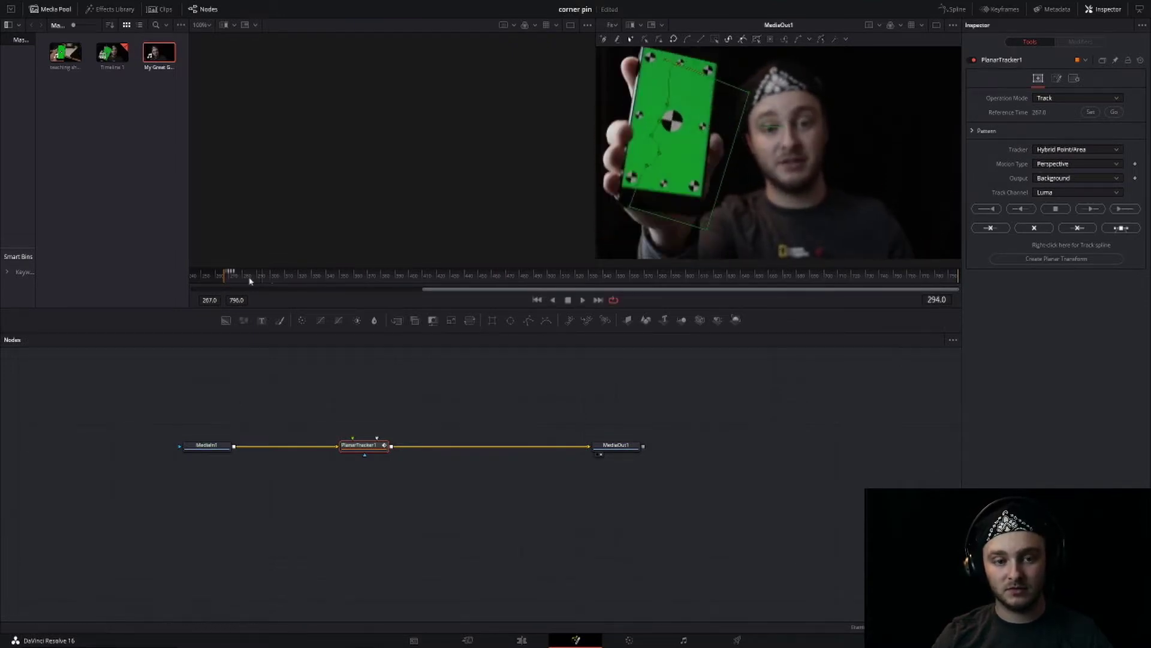
mouse_move(251, 279)
left_mouse_down()
mouse_move(225, 278)
mouse_move(236, 280)
left_mouse_up()
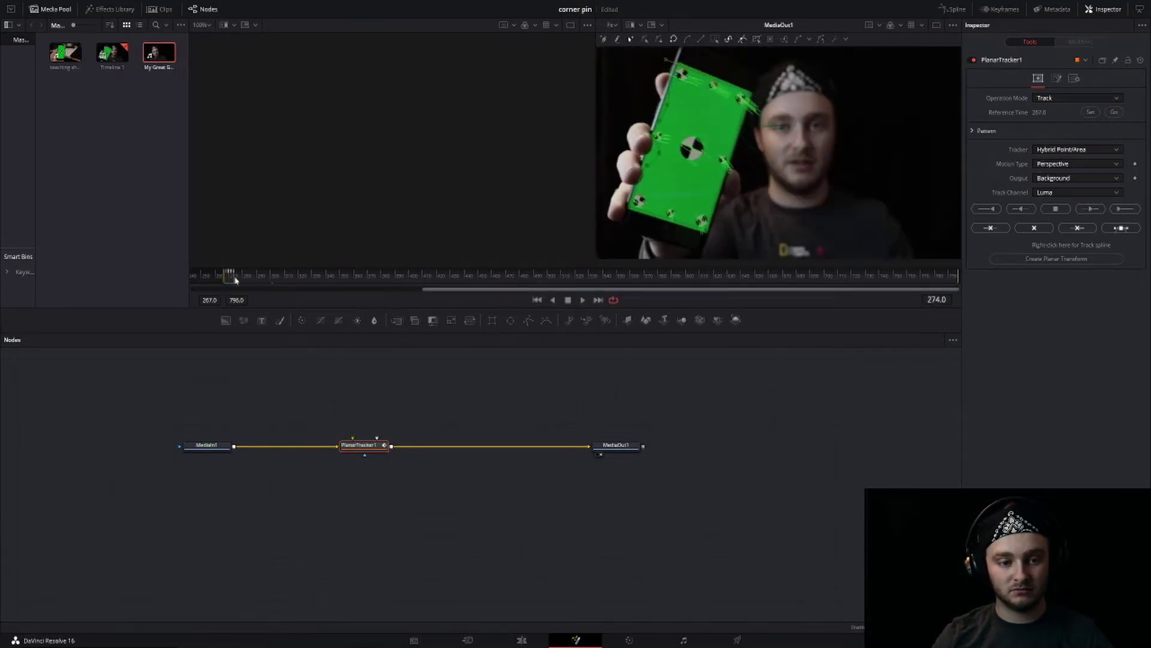
left_click(1124, 209)
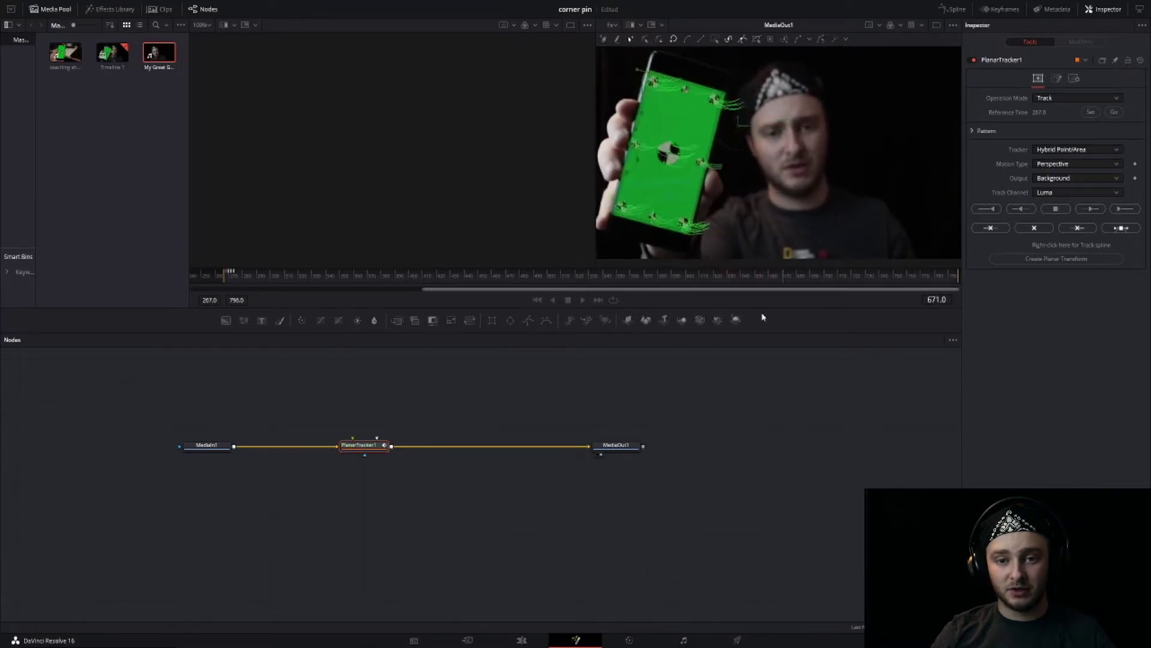
Import the phone home-screen image into the media pool and place it in the node graph above MediaIn1.
right_click(121, 200)
left_click(144, 260)
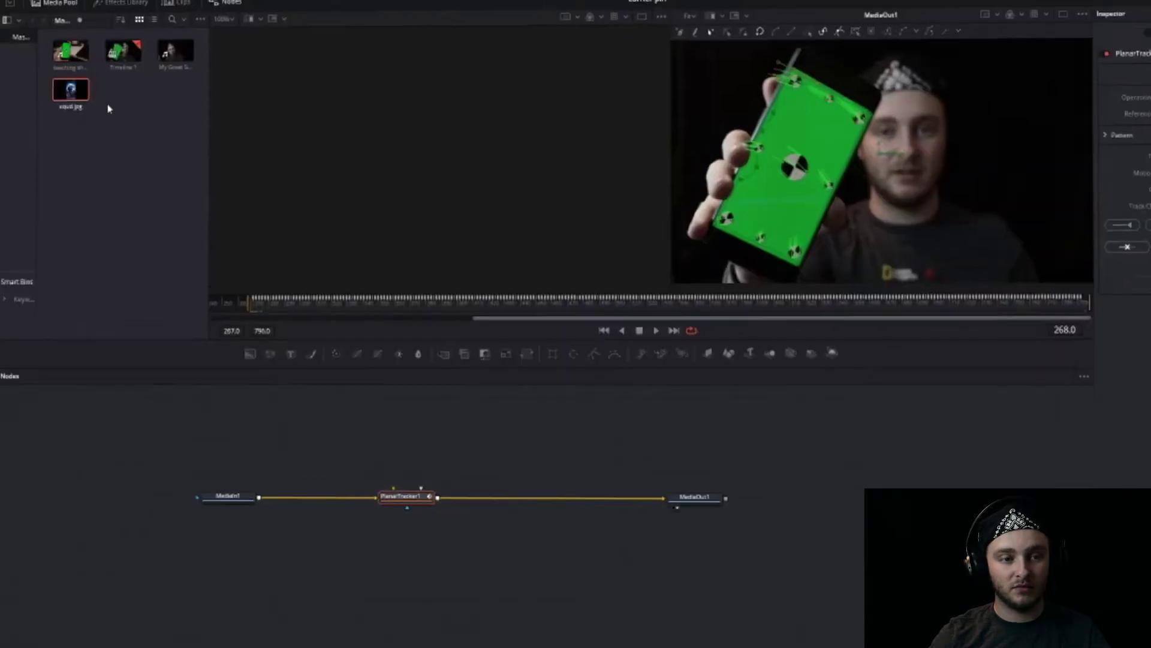
left_click_drag(108, 105, 328, 542)
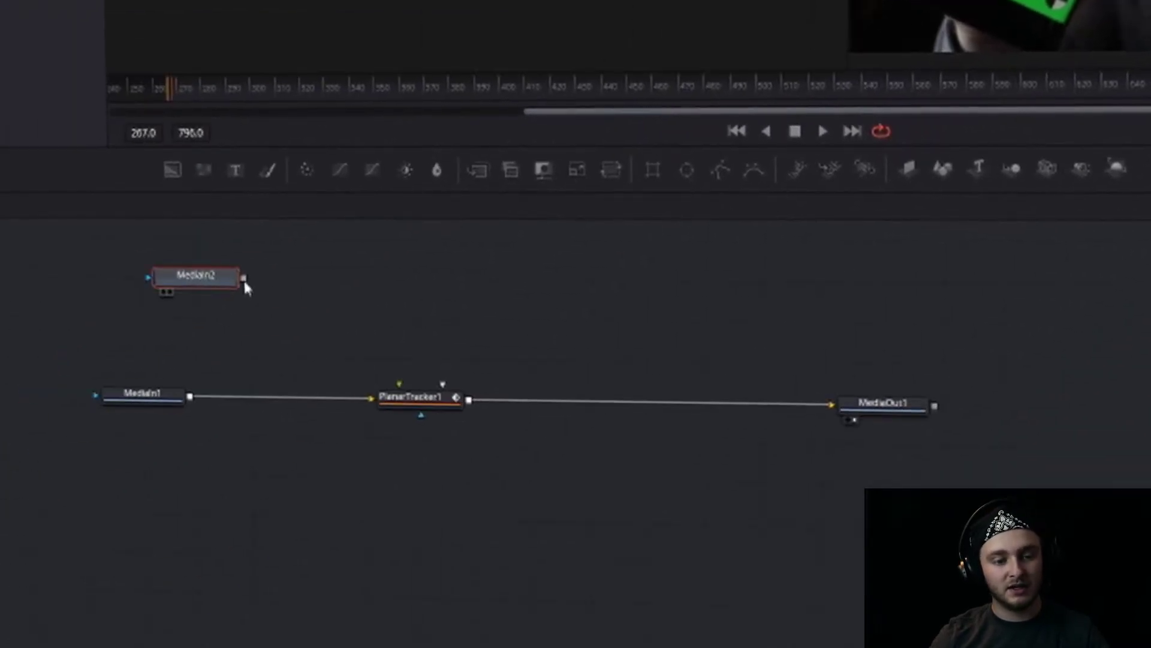
Connect MediaIn2 to PlanarTracker1's foreground input and set the tracker's operation mode to Corner Pin.
left_click_drag(30, 471, 194, 595)
left_click(406, 398)
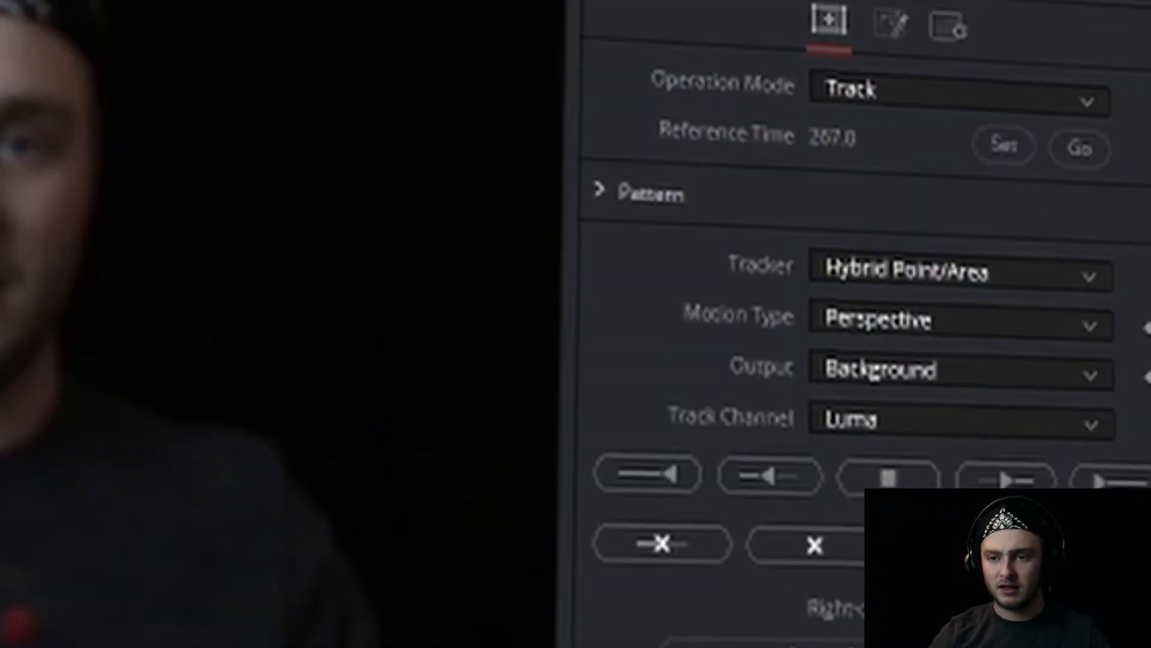
left_click(913, 102)
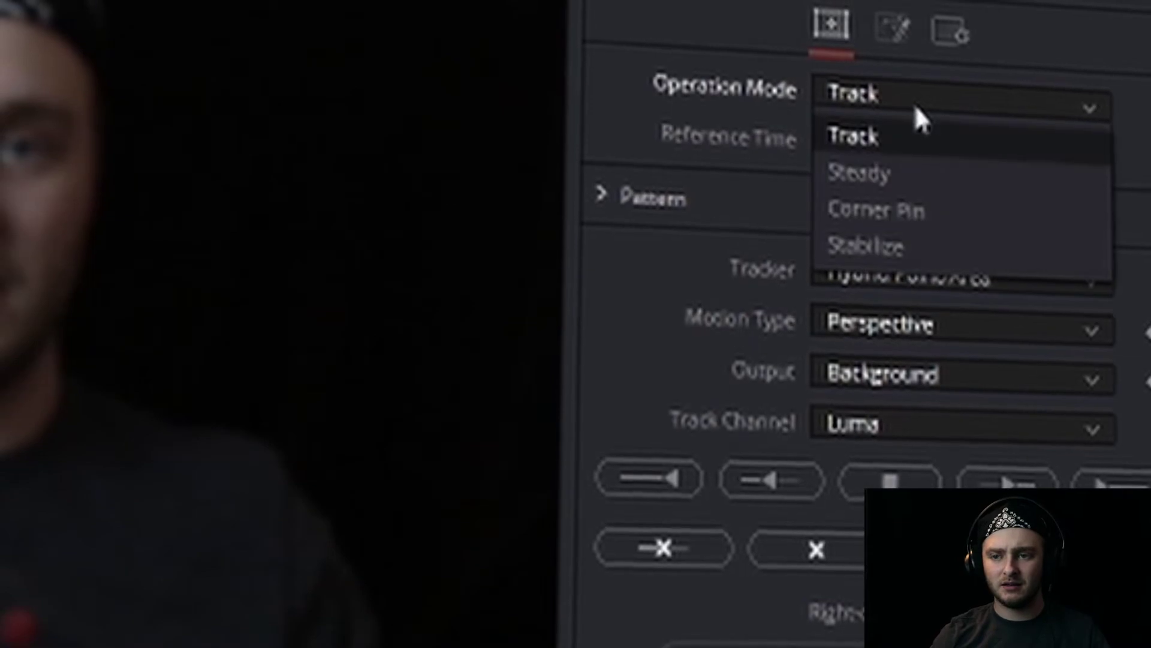
left_click(880, 205)
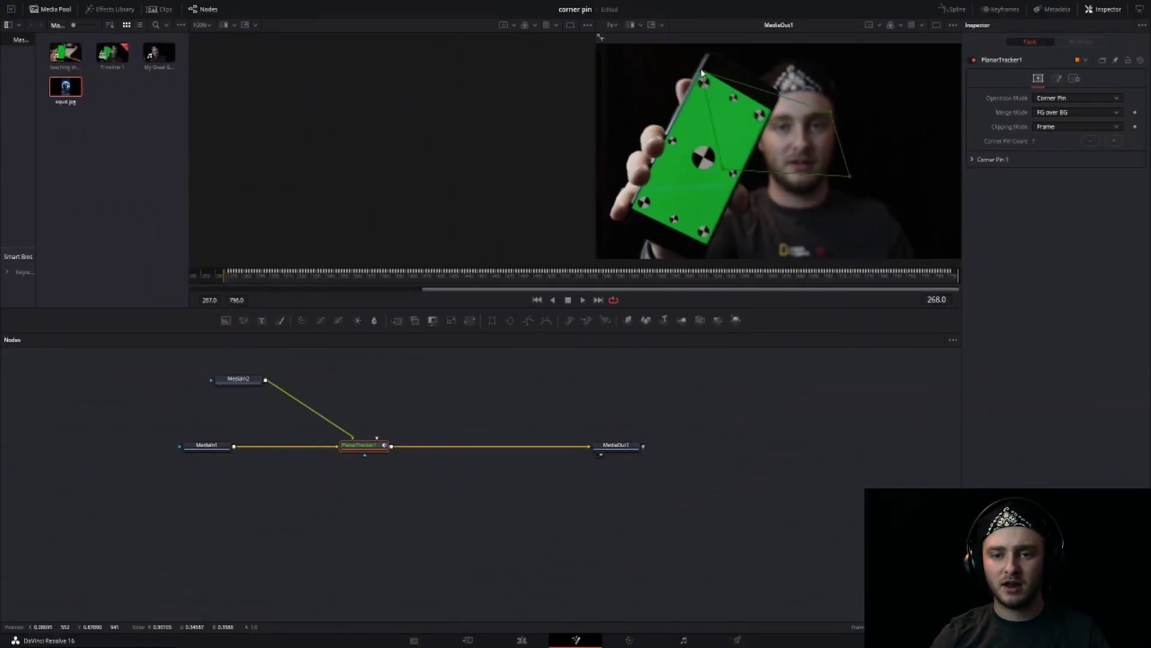
Move the corner pins so the inserted image covers the green phone screen from corner to corner.
left_click_drag(830, 112, 767, 114)
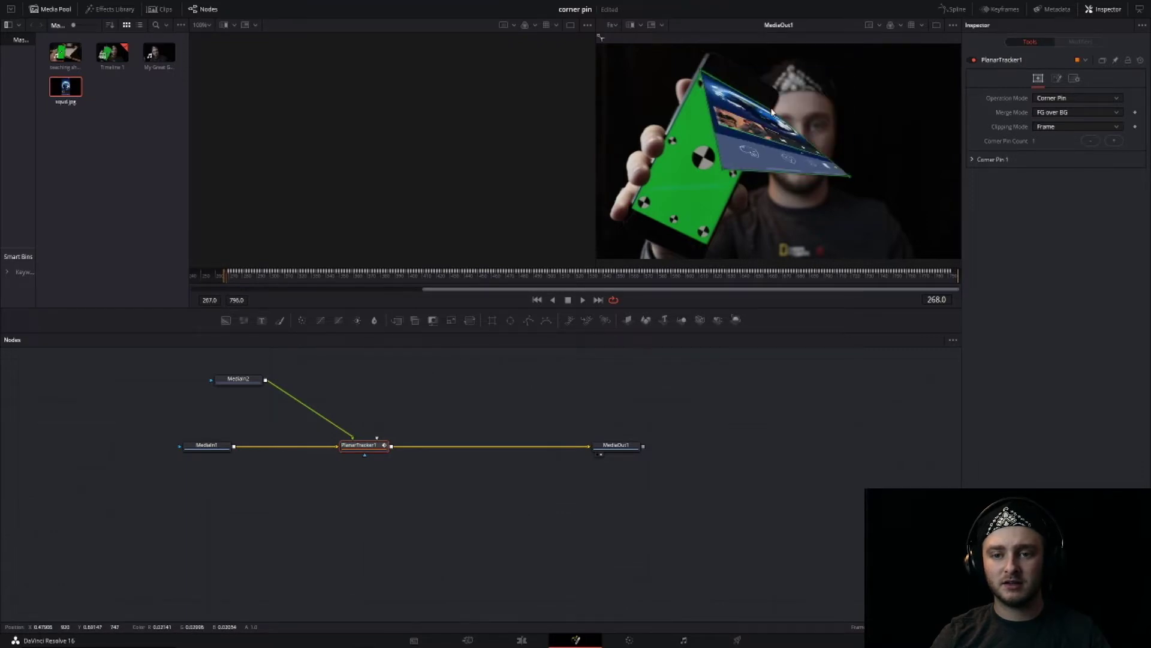
left_click_drag(724, 173, 632, 209)
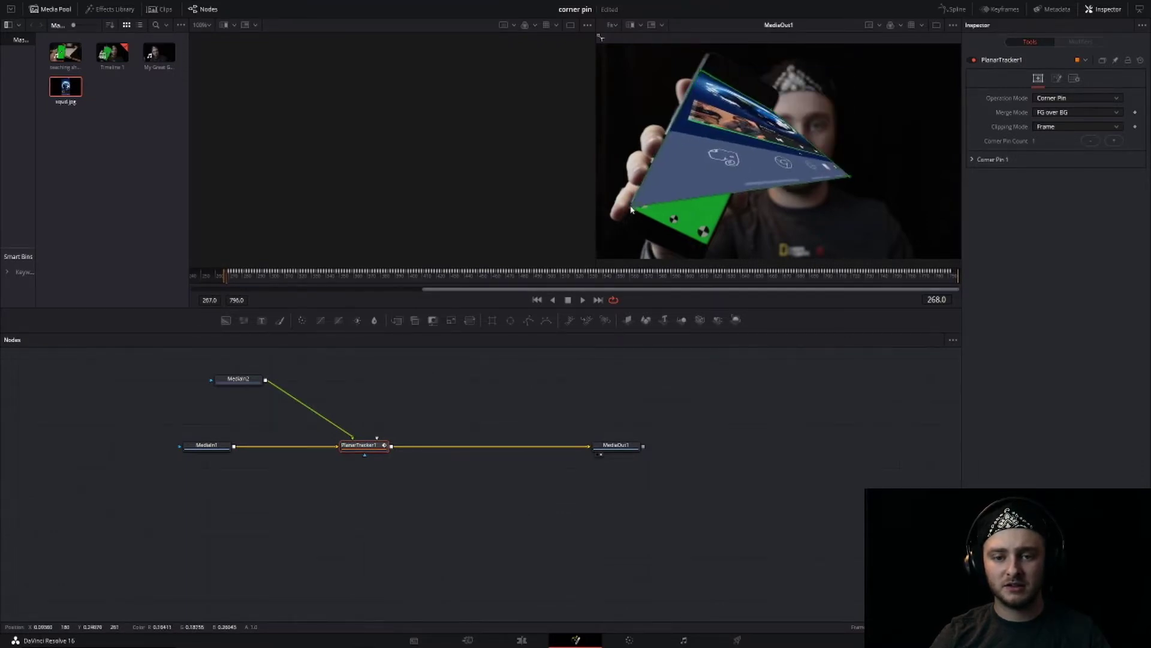
left_click_drag(850, 186, 708, 246)
Examine closely how the inserted image's upper-left corner fits the phone screen.
scroll(720, 82, "up", 5)
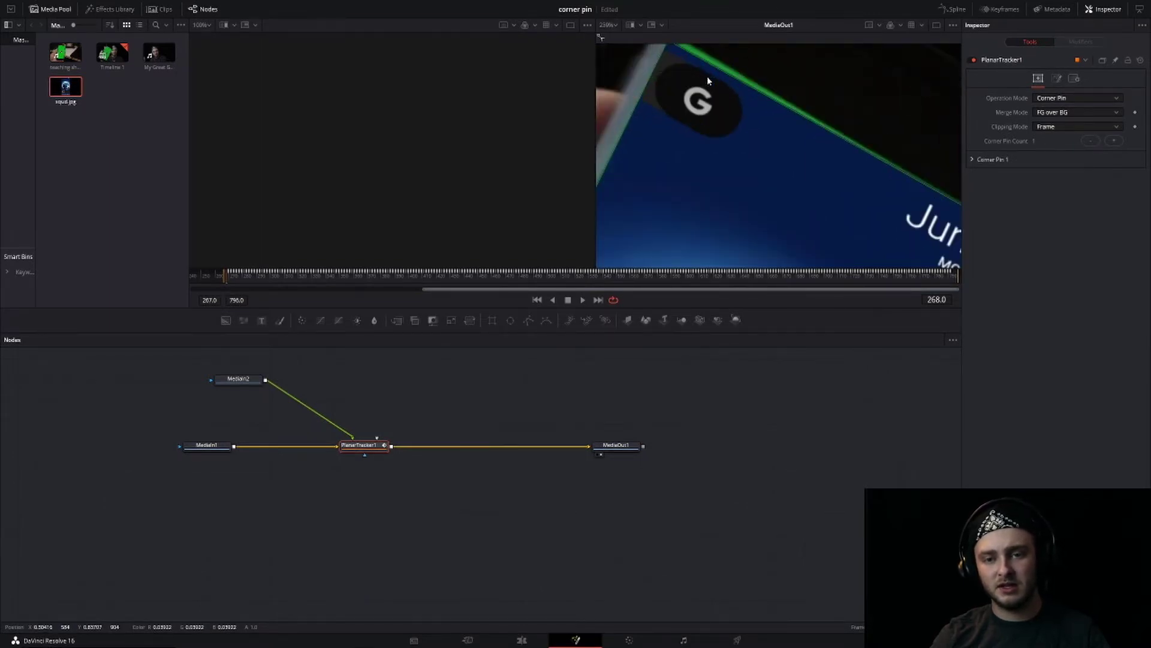
left_click_drag(665, 69, 694, 148)
scroll(694, 143, "up", 3)
scroll(694, 142, "down", 4)
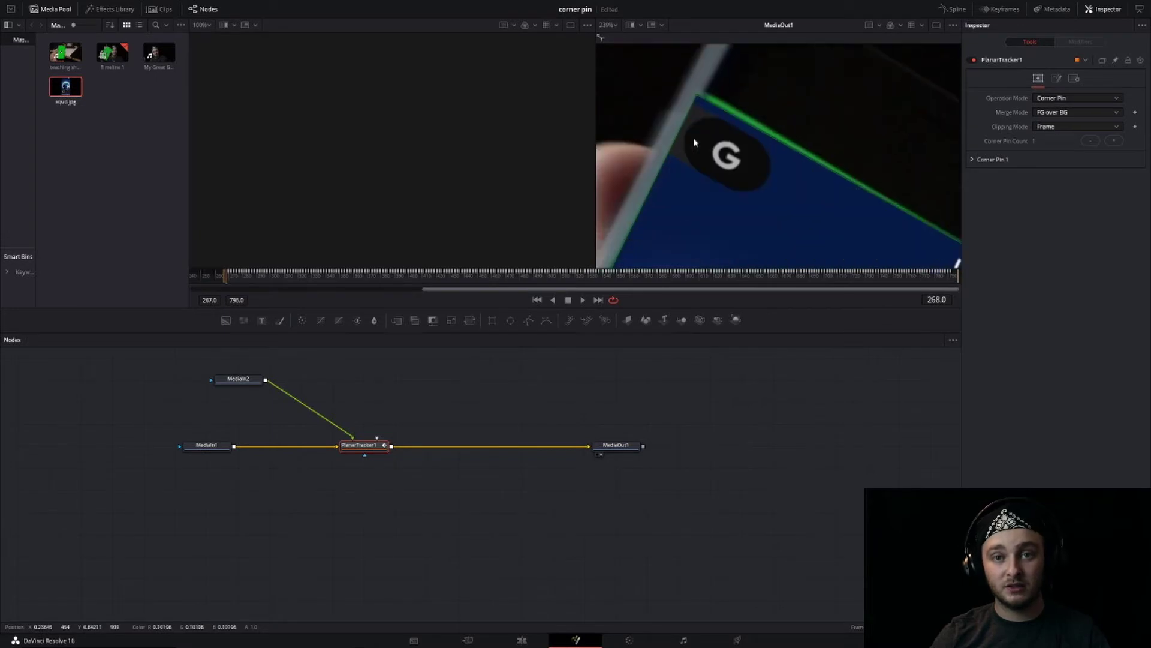
scroll(695, 143, "up", 4)
scroll(694, 143, "down", 3)
scroll(694, 142, "up", 4)
scroll(695, 143, "down", 4)
scroll(696, 145, "up", 3)
scroll(723, 189, "up", 1)
scroll(723, 189, "down", 1)
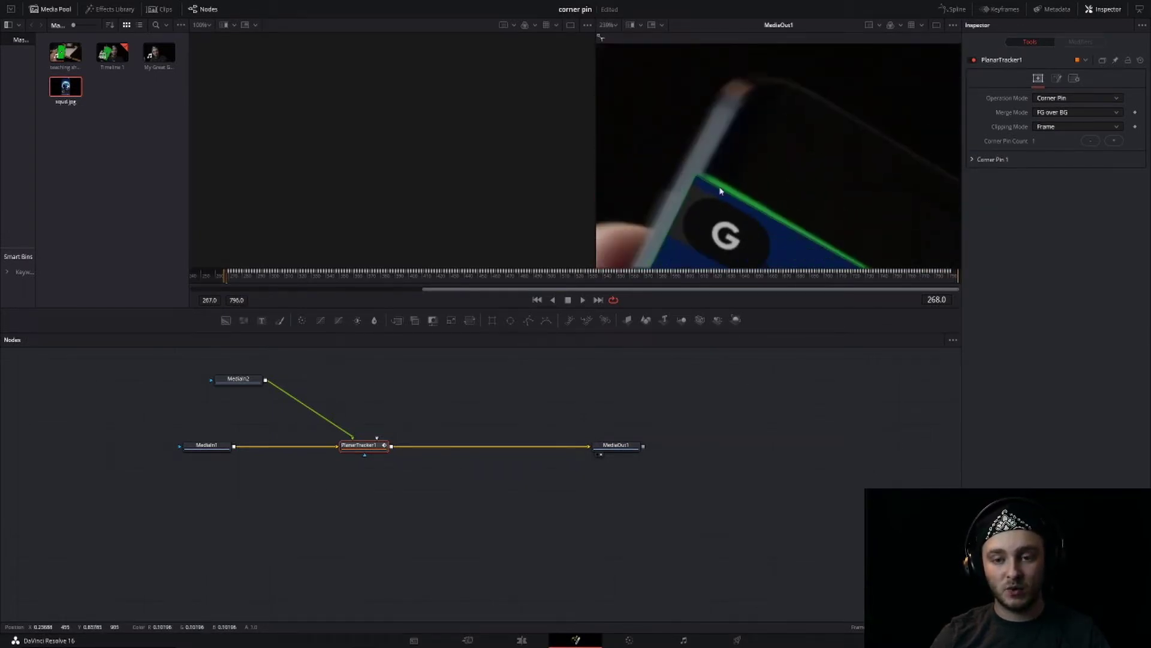
scroll(722, 183, "down", 1)
scroll(720, 178, "up", 1)
left_click_drag(715, 217, 726, 118)
scroll(744, 146, "up", 1)
Fine-tune the image's upper-right corner pin so it reaches the phone screen's green edge.
left_click_drag(833, 238, 651, 118)
left_click_drag(782, 214, 644, 125)
mouse_move(870, 255)
left_mouse_down()
mouse_move(643, 102)
mouse_move(812, 221)
left_mouse_up()
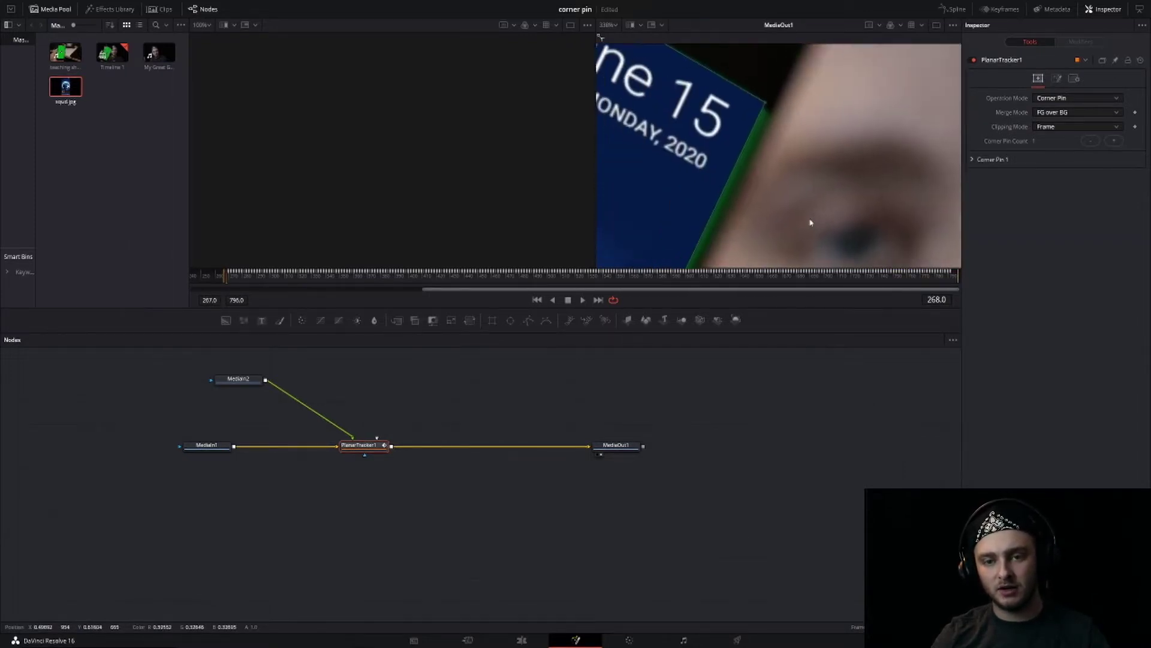
left_click_drag(764, 106, 775, 110)
Fine-tune the image's lower-left corner pin to match the phone screen's corner.
left_click_drag(671, 225, 770, 139)
left_click_drag(734, 230, 768, 120)
left_click_drag(713, 246, 771, 81)
left_click_drag(740, 254, 1001, 283)
left_click_drag(750, 117, 736, 127)
scroll(779, 145, "down", 5)
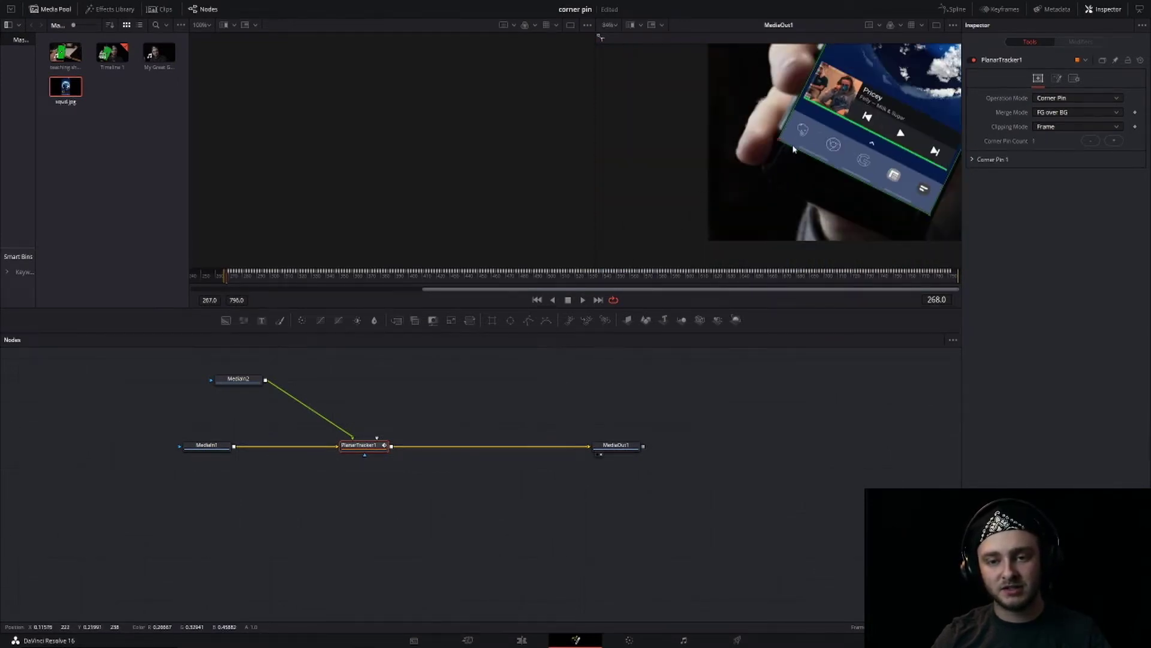
scroll(780, 119, "down", 3)
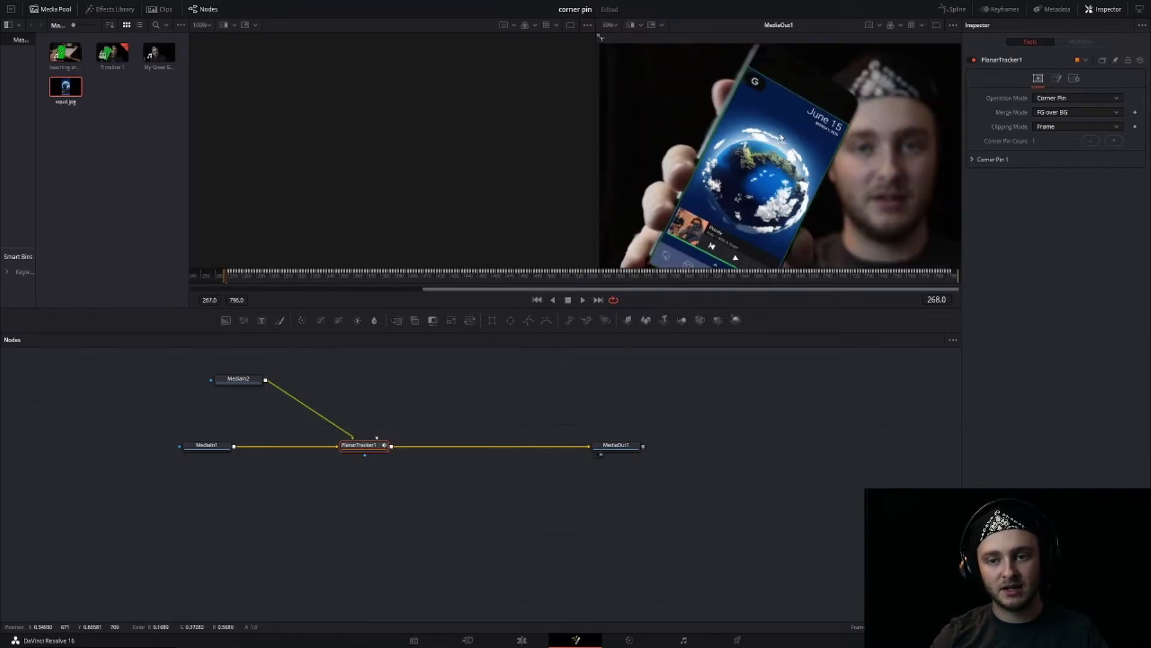
Add a Rectangle mask to the MediaIn2 image and show the mask in the empty viewer.
left_click(764, 410)
scroll(798, 181, "down", 2)
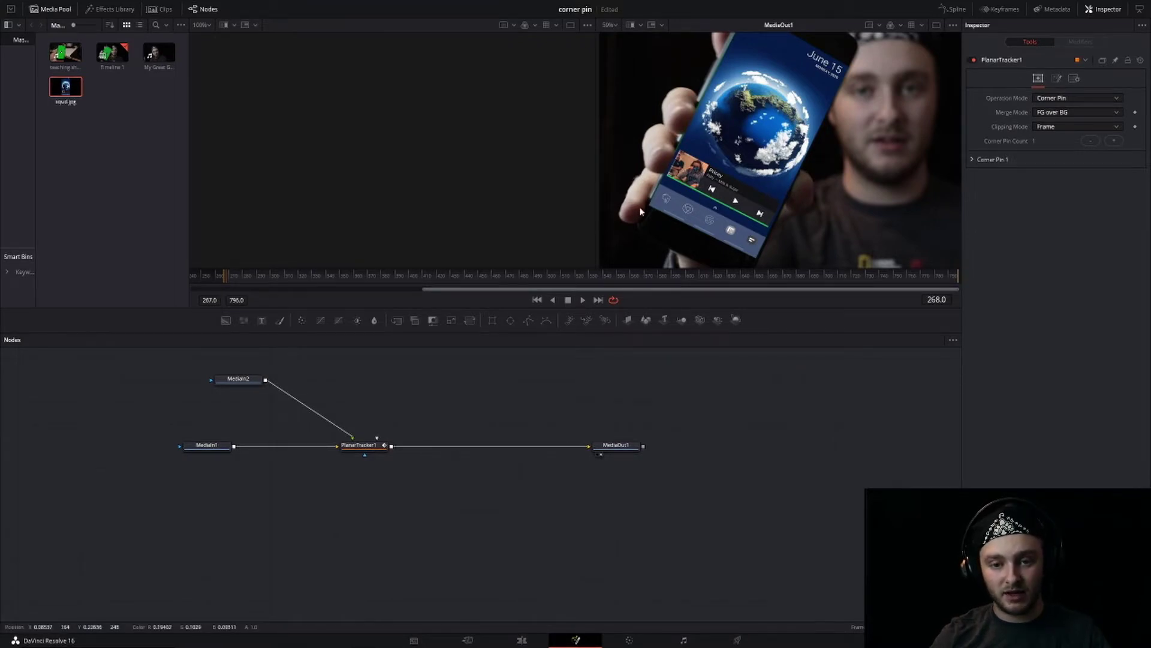
scroll(680, 212, "up", 8)
scroll(680, 212, "down", 2)
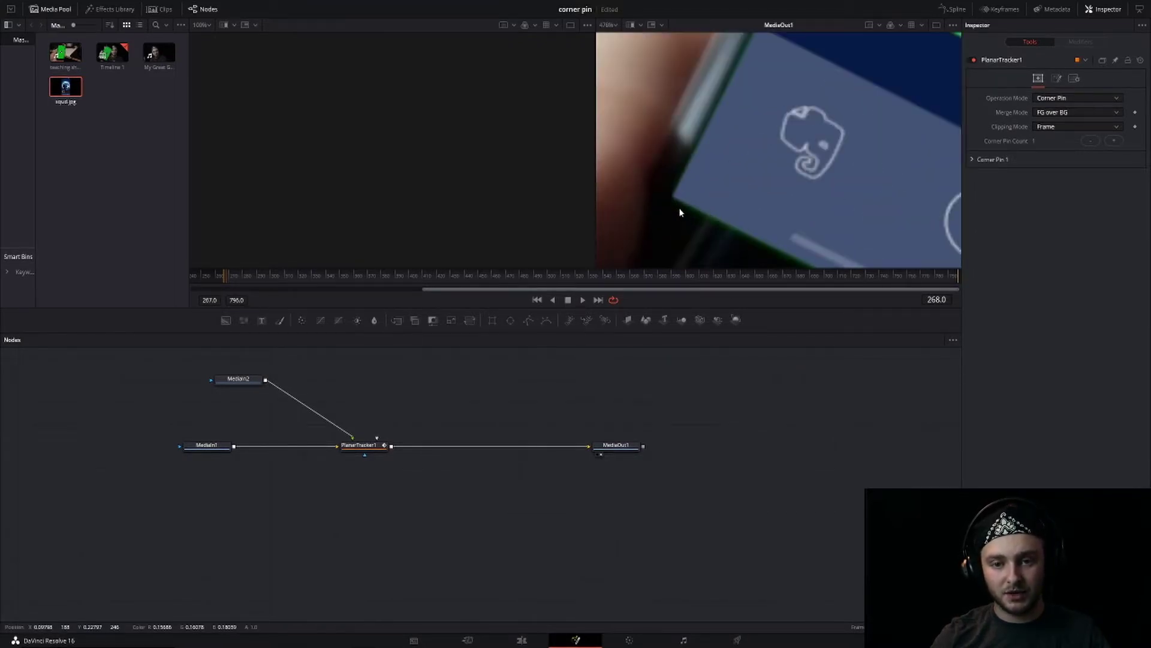
left_click(235, 381)
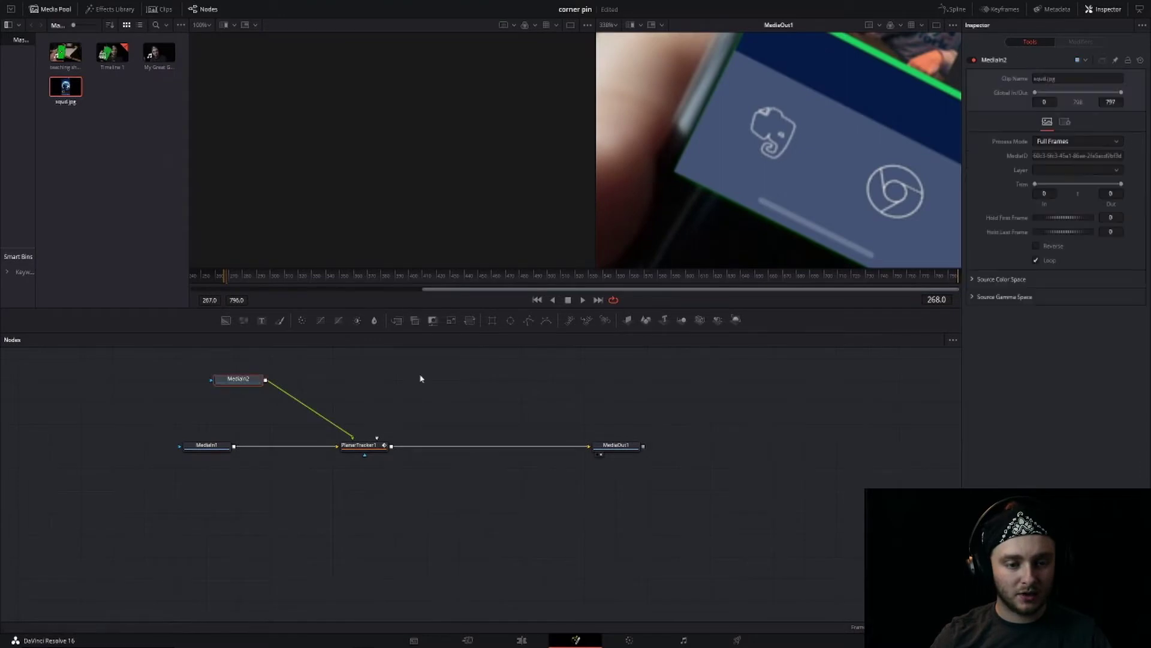
left_click(492, 320)
key("1")
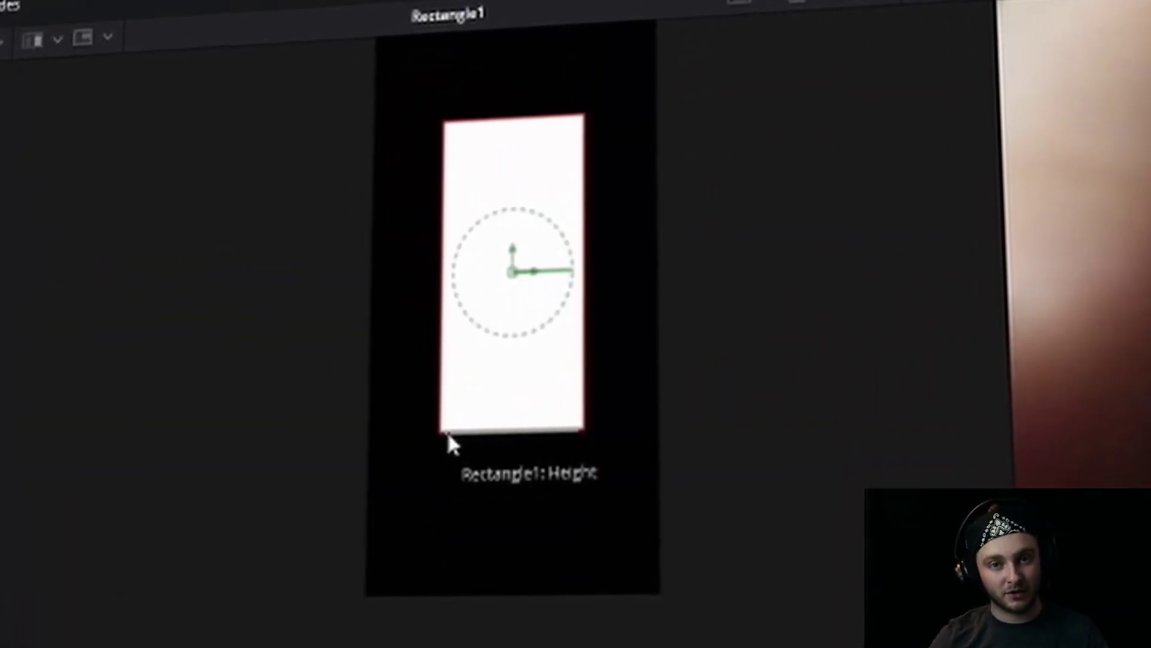
Enlarge the rectangle mask to width 1.016667 and height 1.01417 with corner radius 0.094, and save the project.
left_click_drag(439, 434, 358, 601)
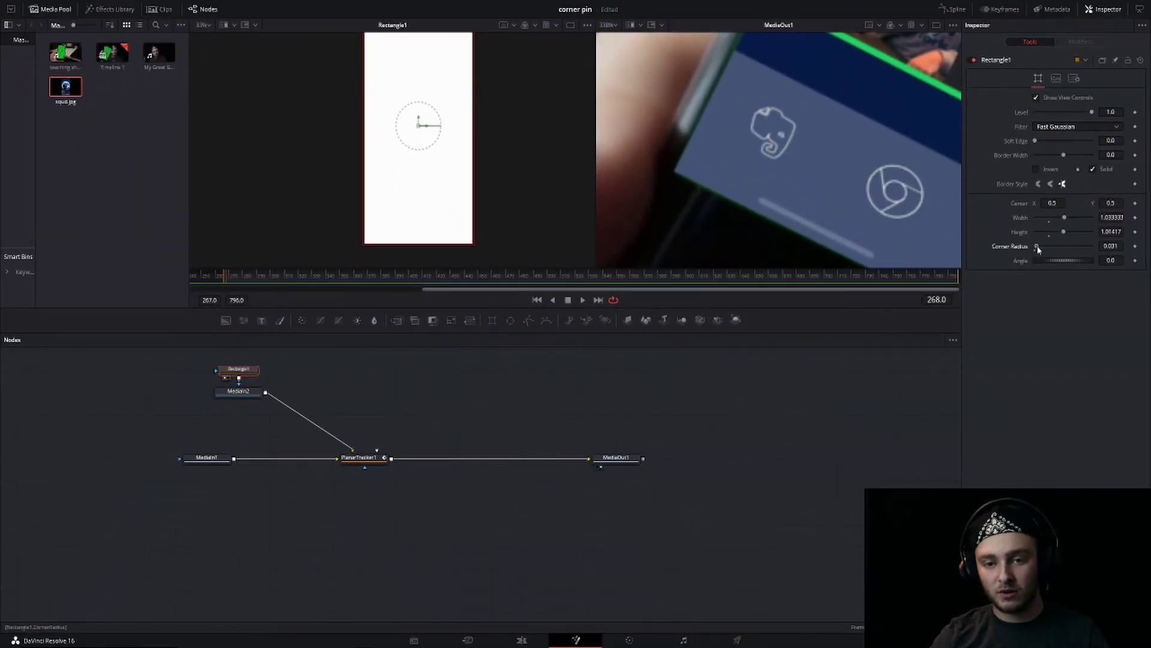
left_click_drag(1045, 246, 1043, 246)
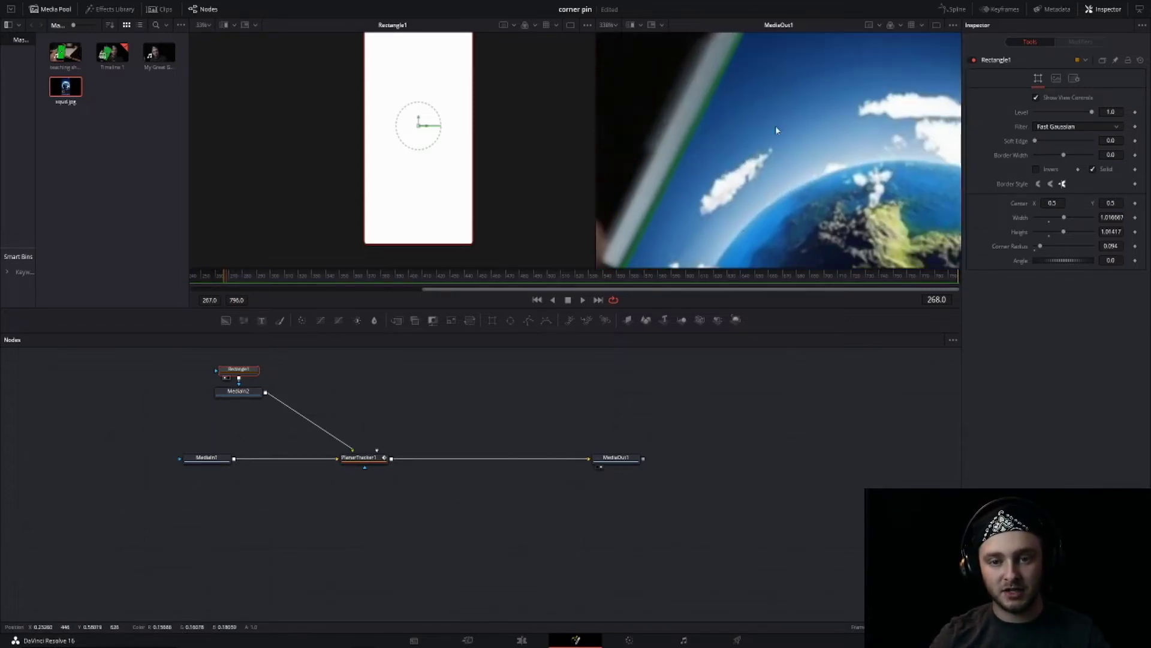
key("ctrl+s")
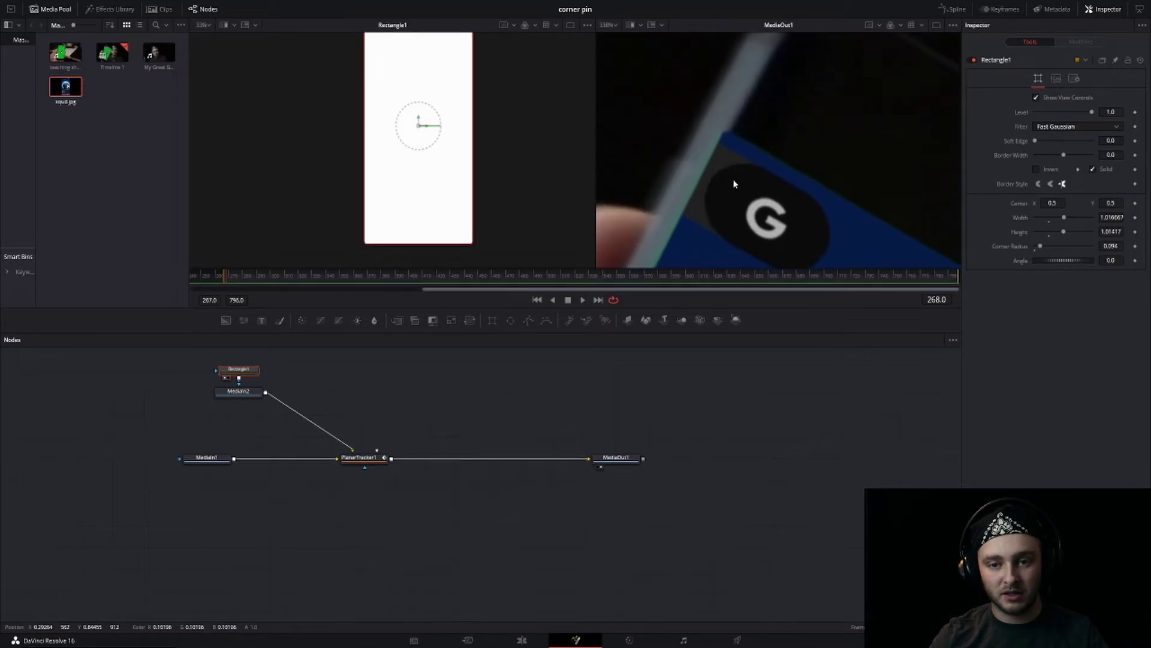
Check how the rounded image's corners and edges fit the phone screen, up close and in the full frame.
left_click(362, 458)
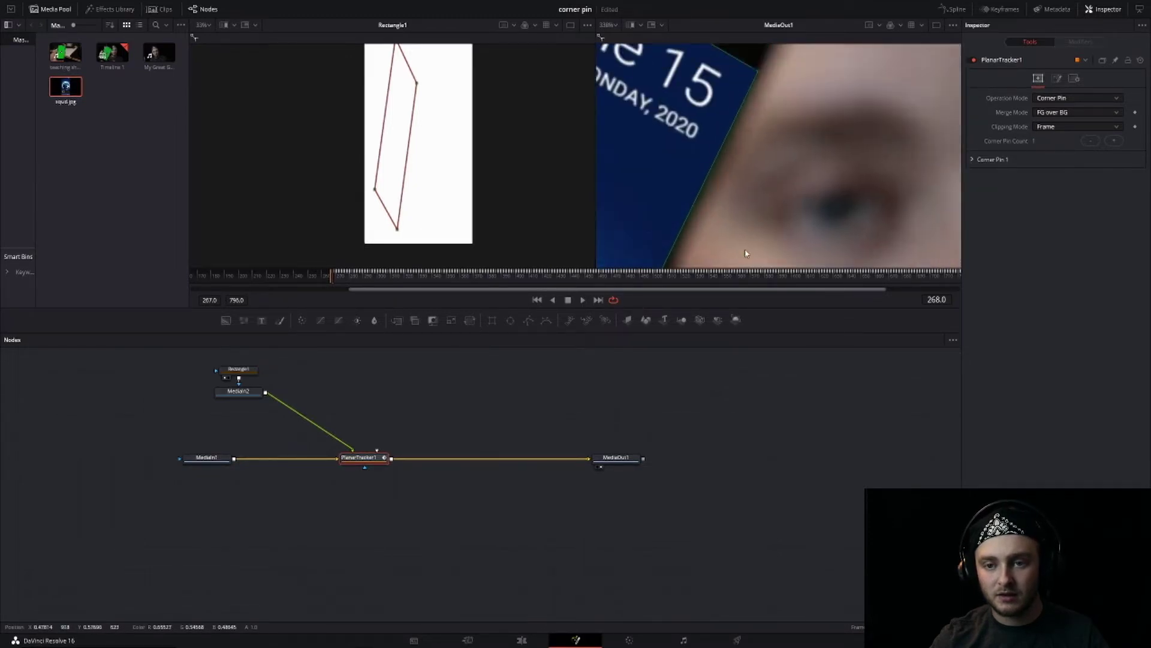
left_click(752, 427)
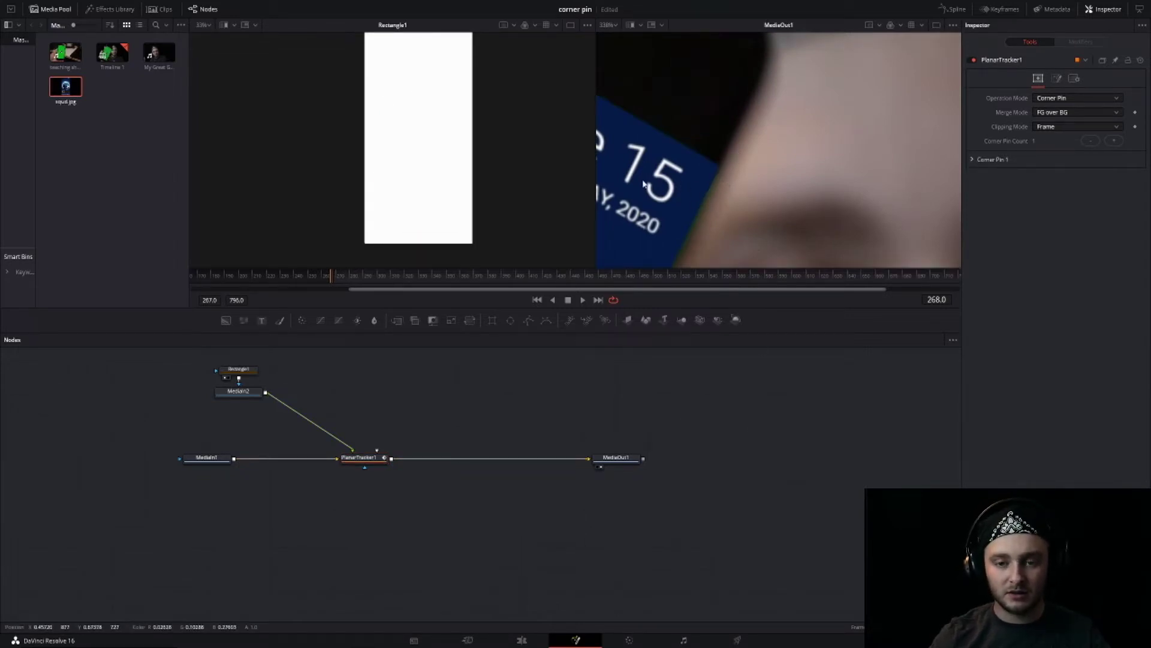
scroll(644, 182, "down", 6)
left_click_drag(708, 220, 783, 153)
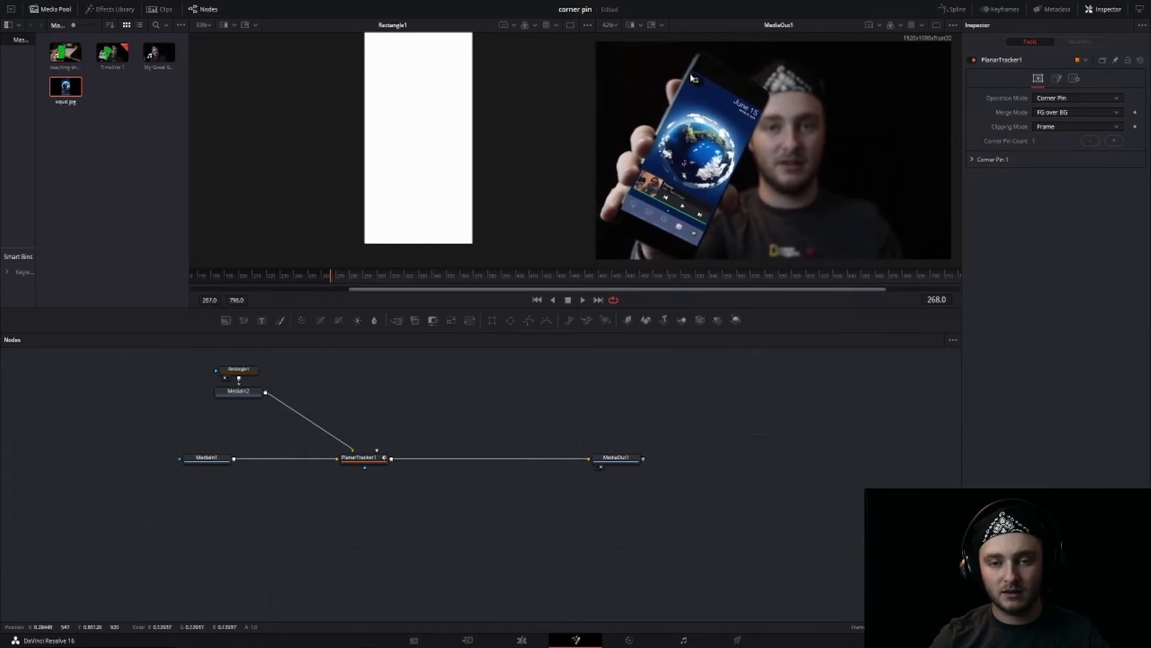
scroll(692, 78, "up", 6)
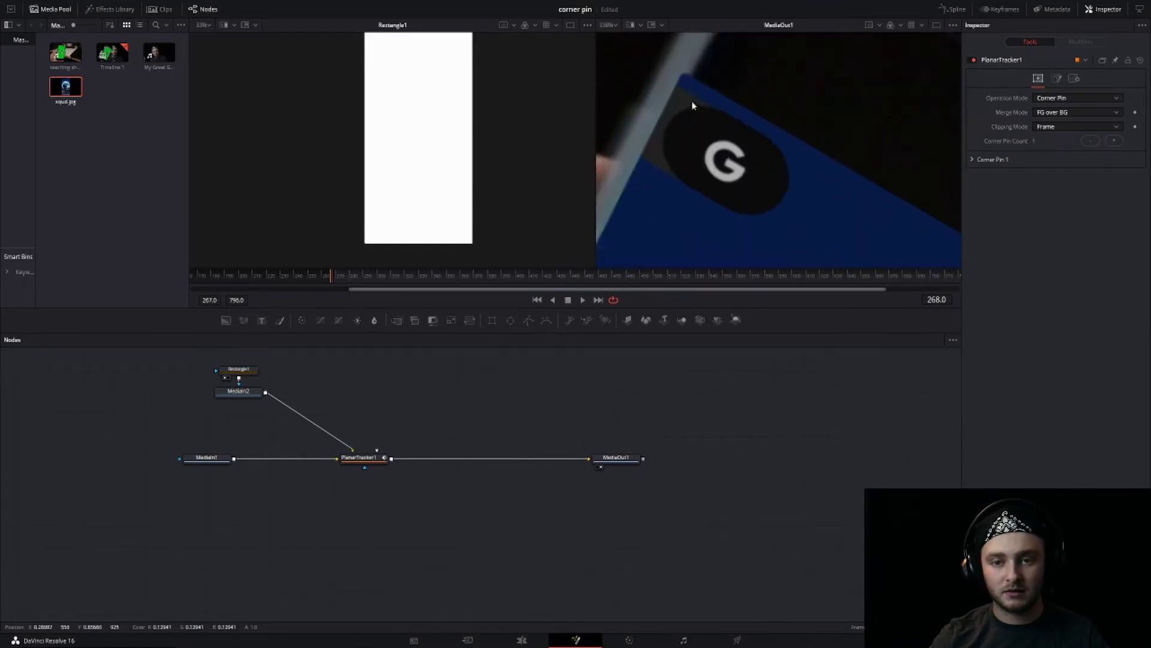
scroll(692, 105, "down", 6)
mouse_move(700, 240)
left_mouse_down()
mouse_move(696, 159)
mouse_move(693, 219)
left_mouse_up()
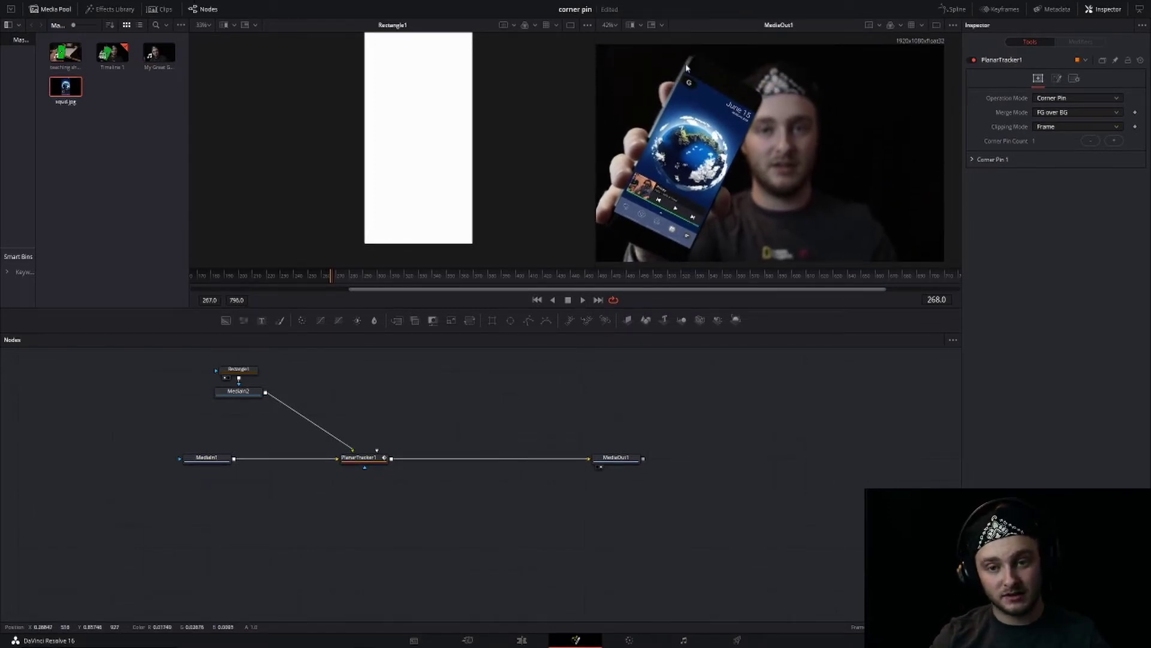
Duplicate the MediaIn1 footage node below the original and add a Luma Keyer to the copy.
left_click(198, 458)
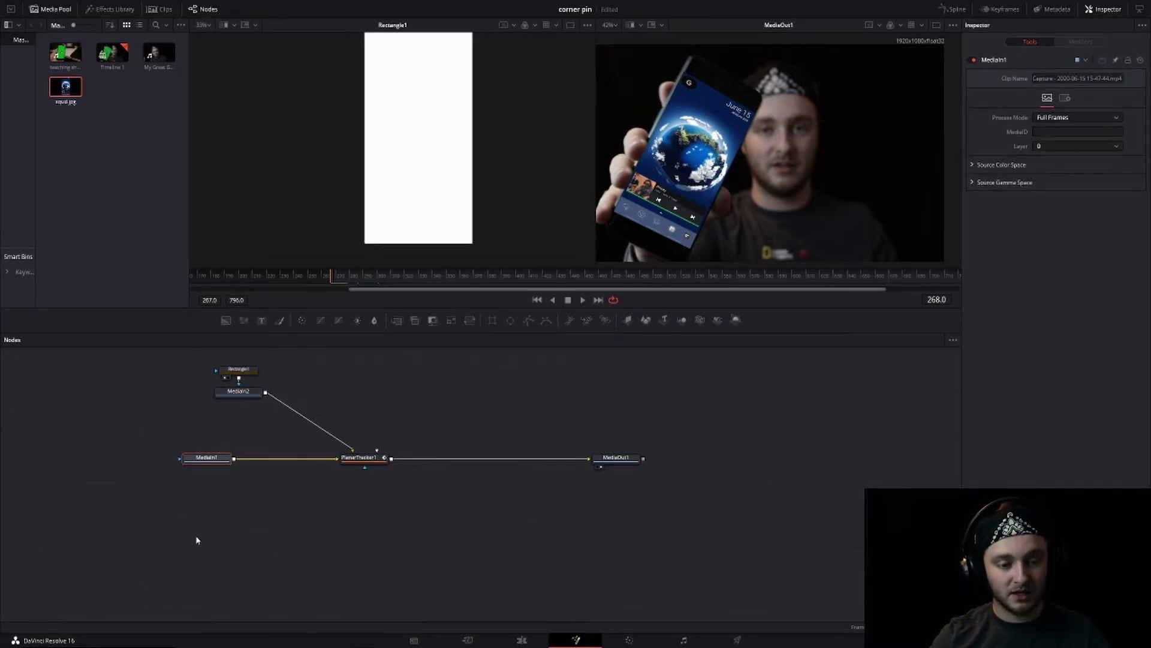
left_click_drag(205, 551, 208, 526)
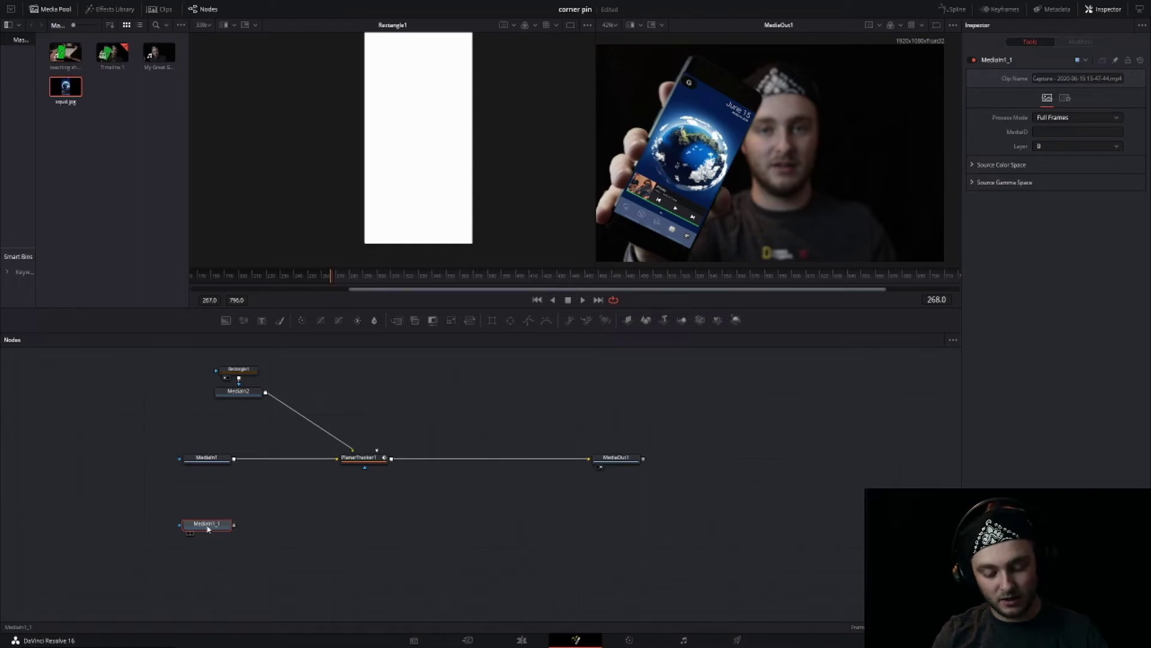
key("shift+space")
key("BackSpace")
type("lum")
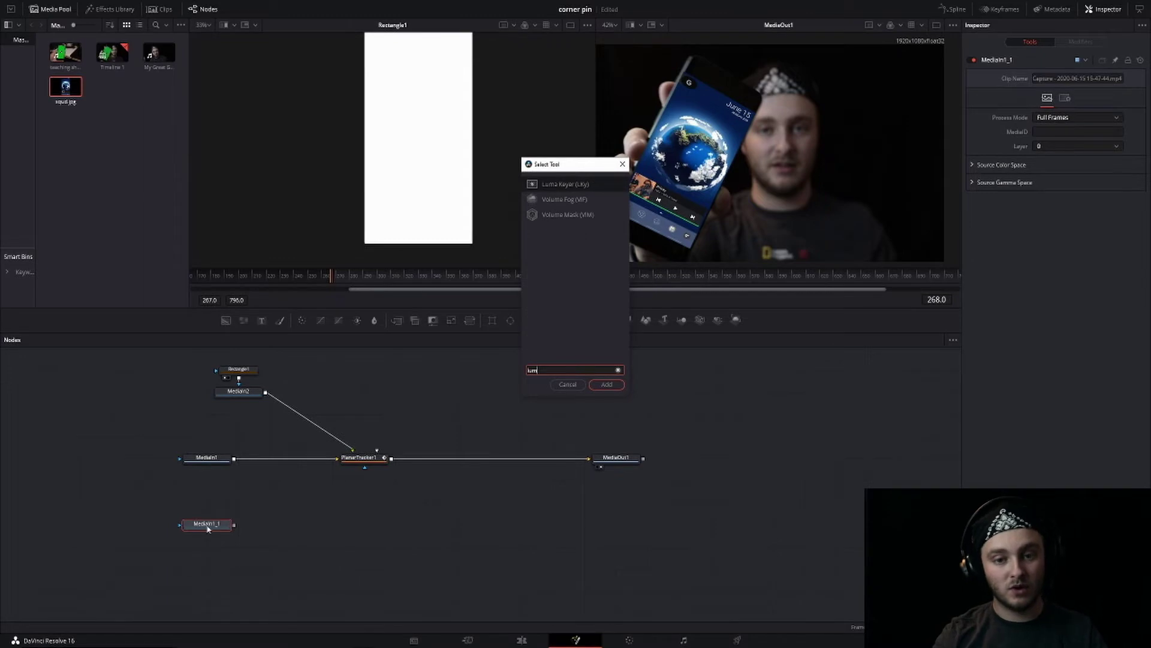
key("Return")
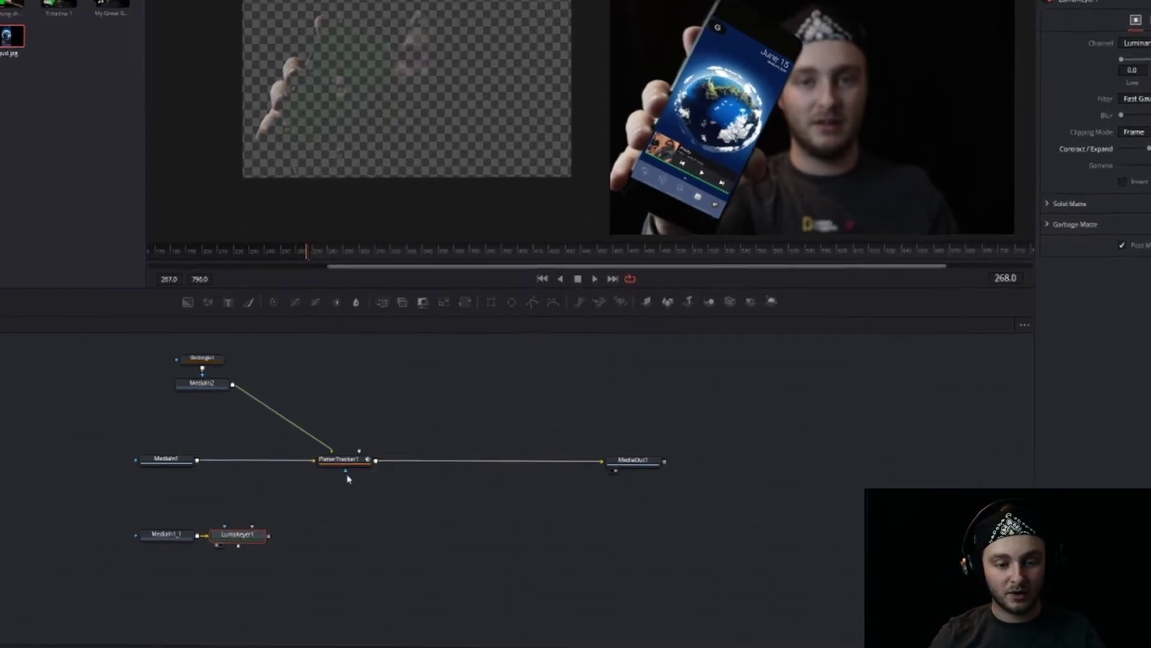
Insert a Merge node after PlanarTracker1 and connect the Luma Keyer's output to it as foreground.
left_click_drag(364, 459, 321, 445)
left_click_drag(370, 374, 425, 377)
left_click(506, 107)
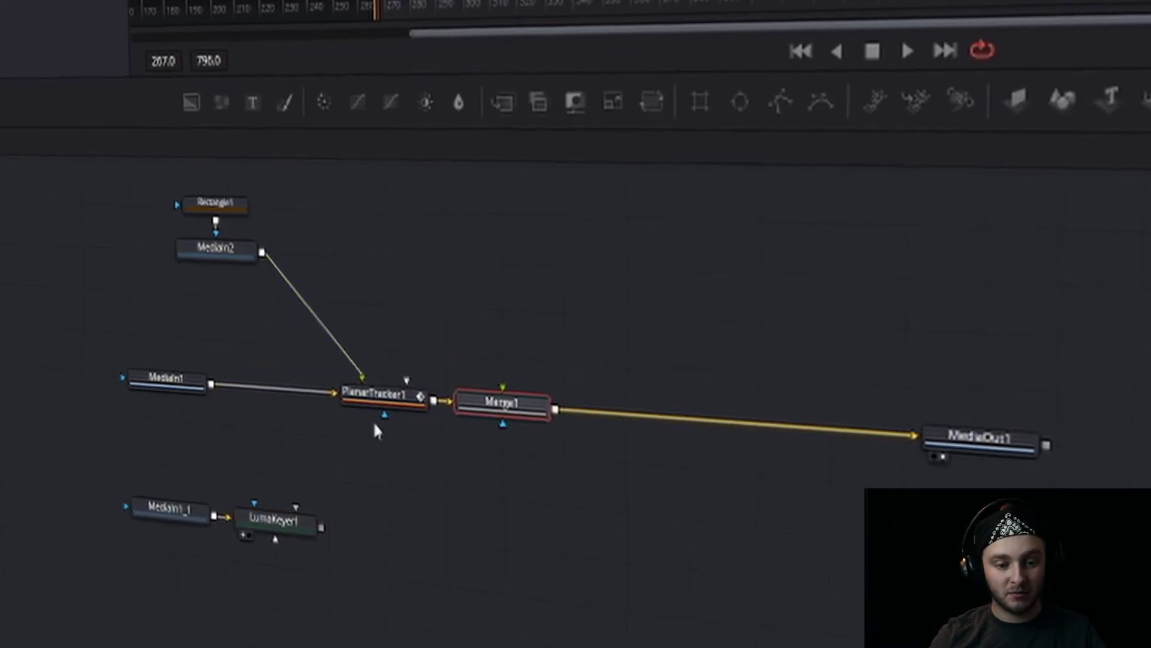
left_click_drag(327, 527, 613, 356)
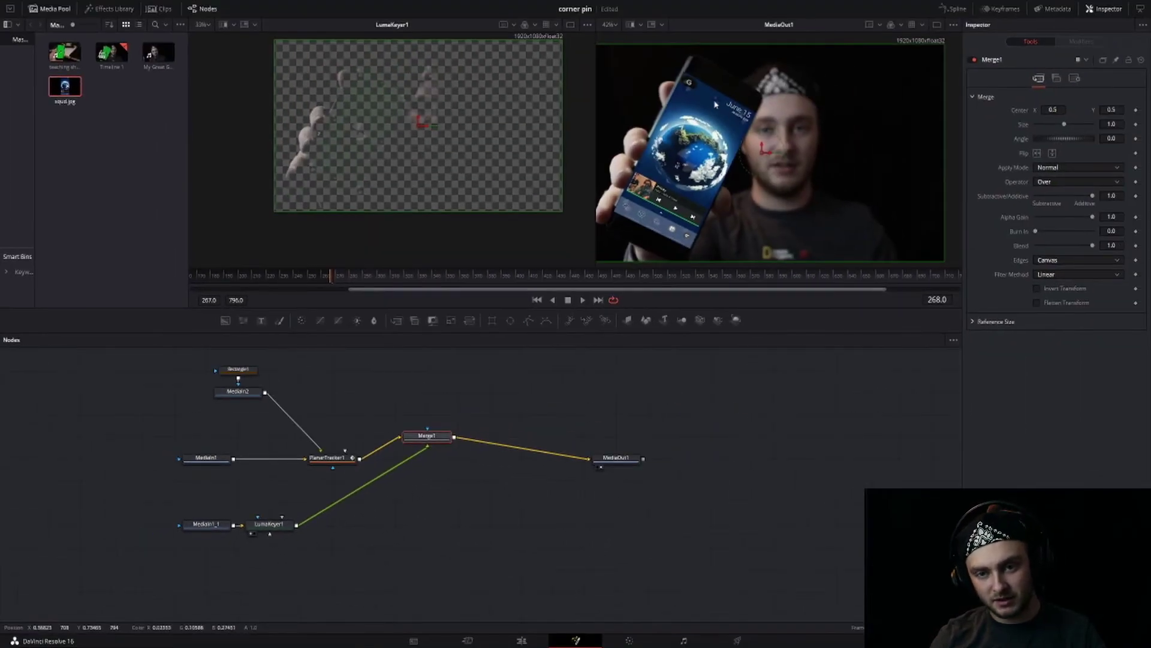
Set the Luma Keyer to low 0.378, blur 3.23, contract/expand -0.08 and gamma 3.0, and save the project.
left_click(276, 527)
left_click_drag(295, 527, 358, 528)
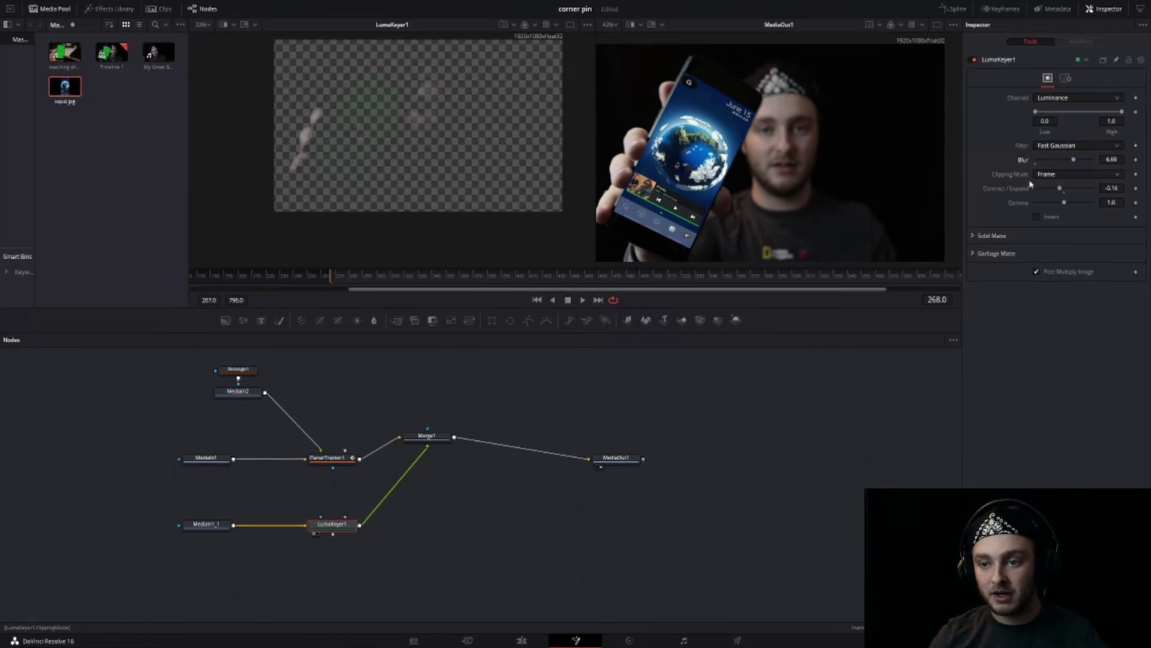
left_click_drag(1060, 190, 1062, 191)
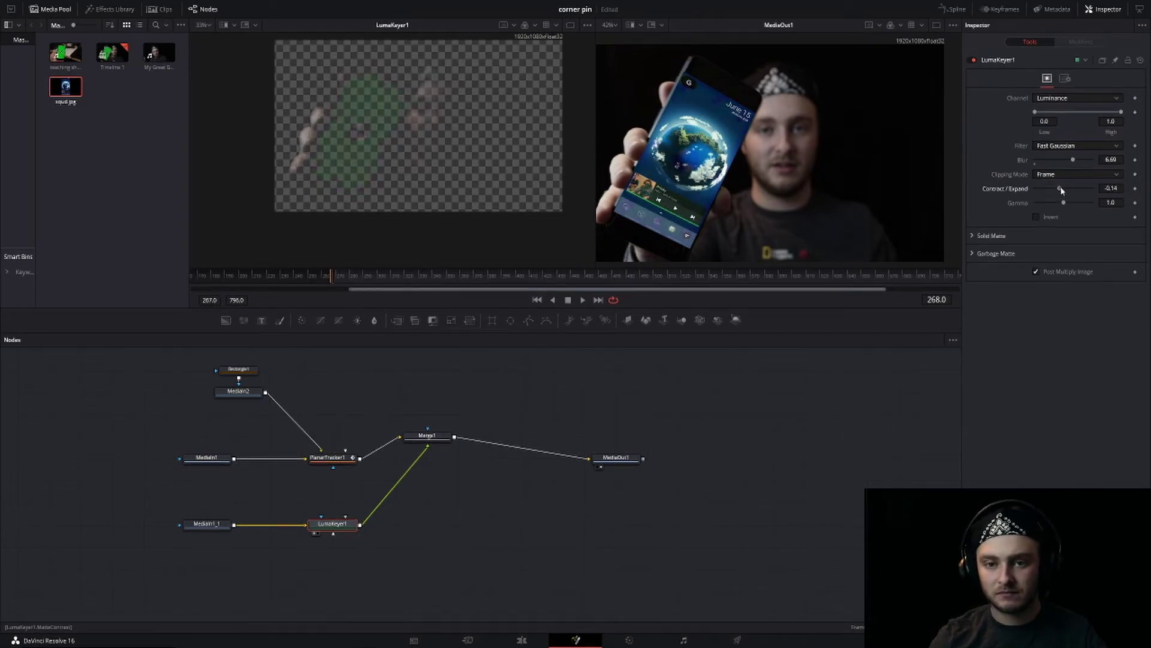
key("ctrl+s")
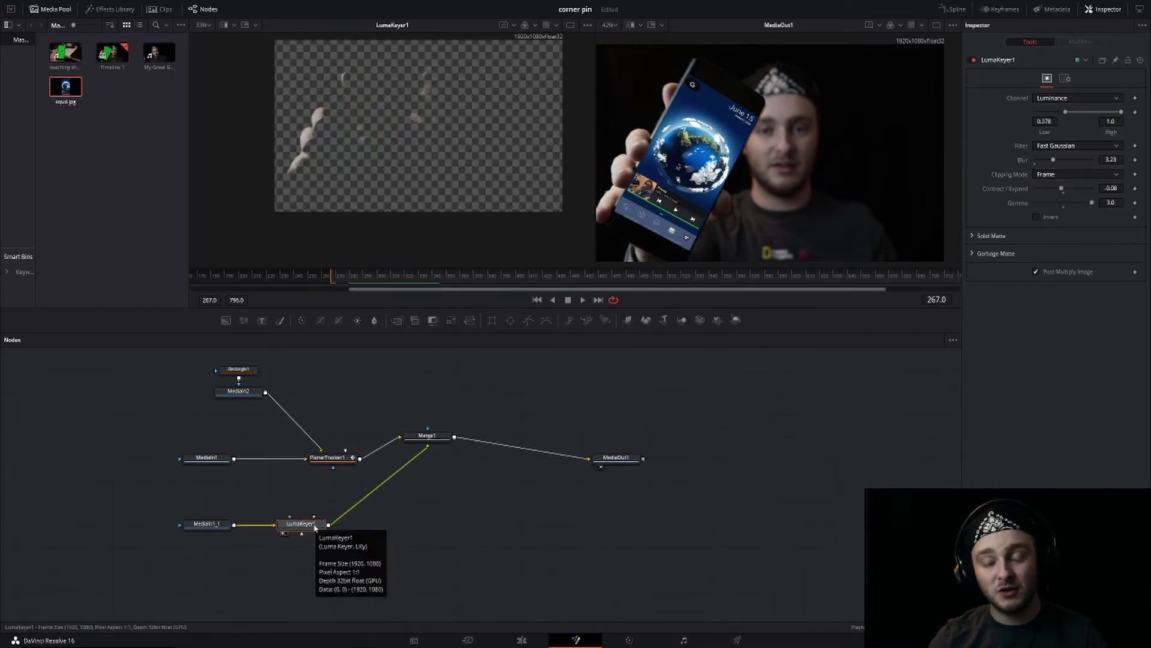
key("ctrl+s")
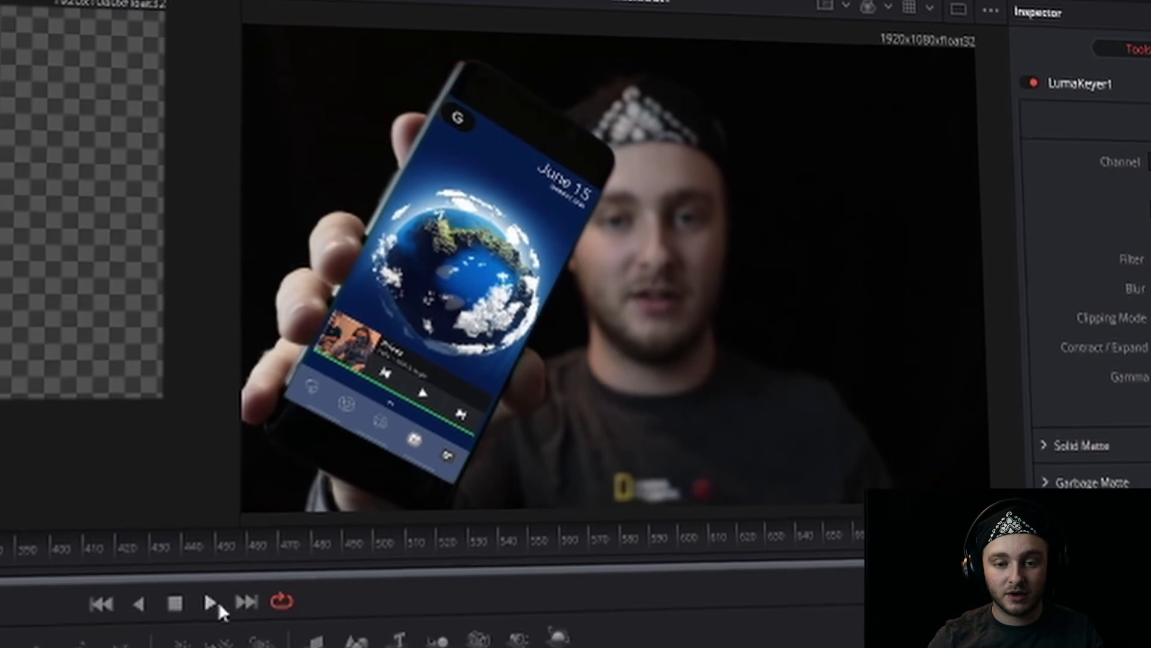
Play back the composite and, at frame 463, refit the upper-left corner pin of PlanarTracker1 to the phone screen's corner.
left_click(211, 604)
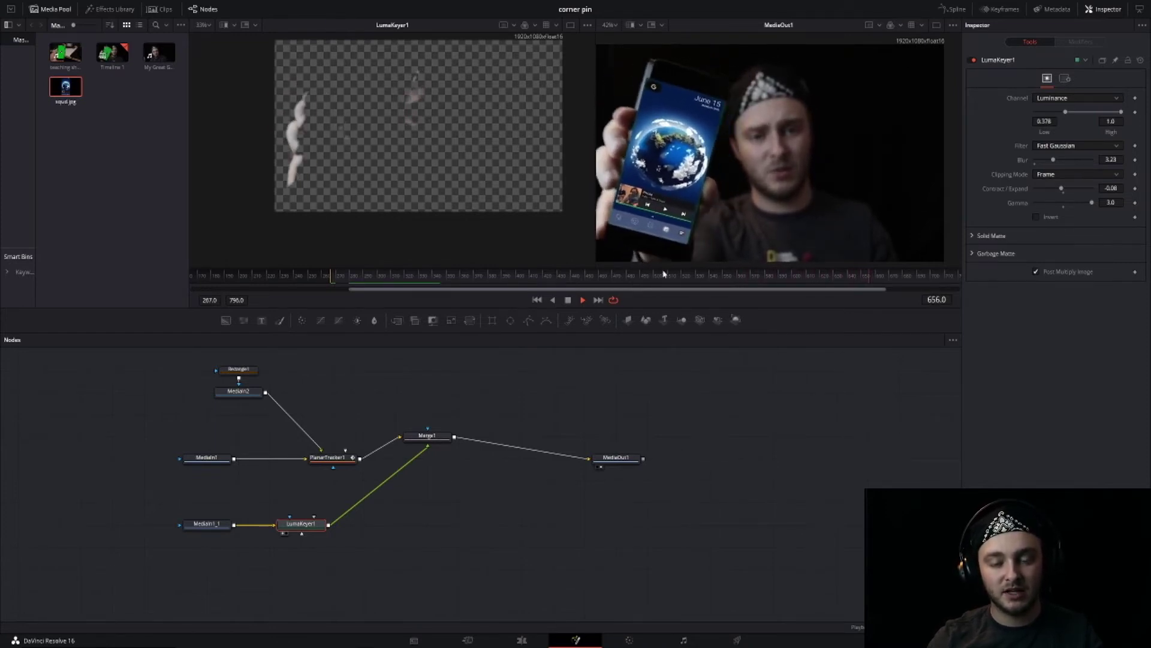
mouse_move(606, 282)
left_mouse_down()
mouse_move(617, 280)
mouse_move(604, 283)
left_mouse_up()
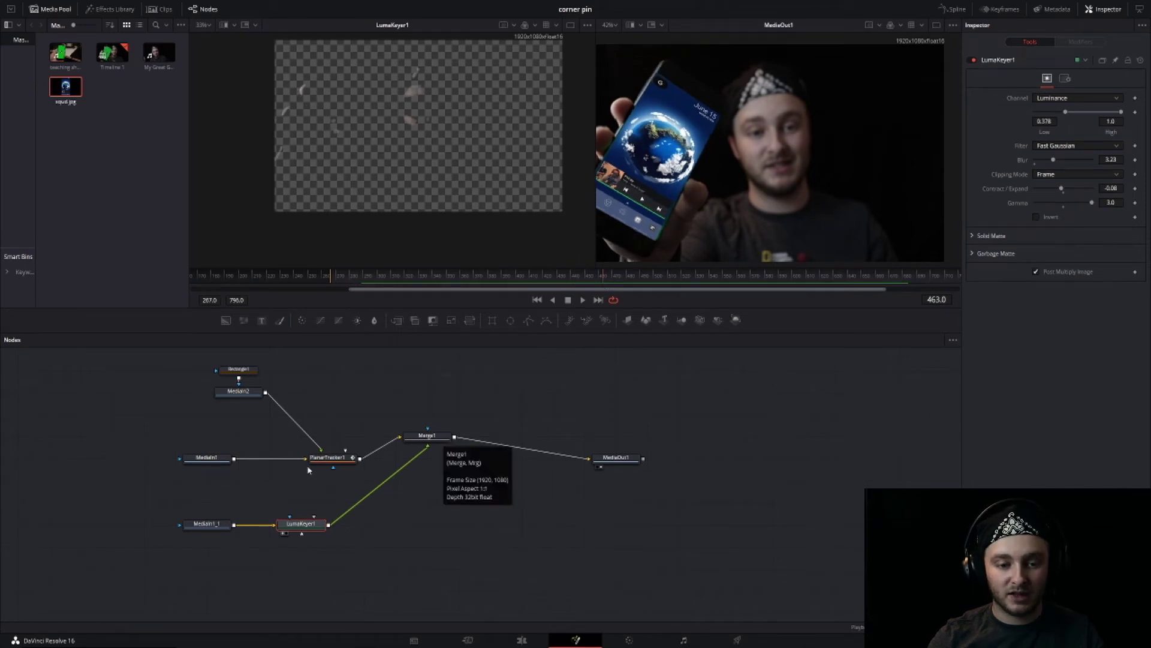
left_click(327, 457)
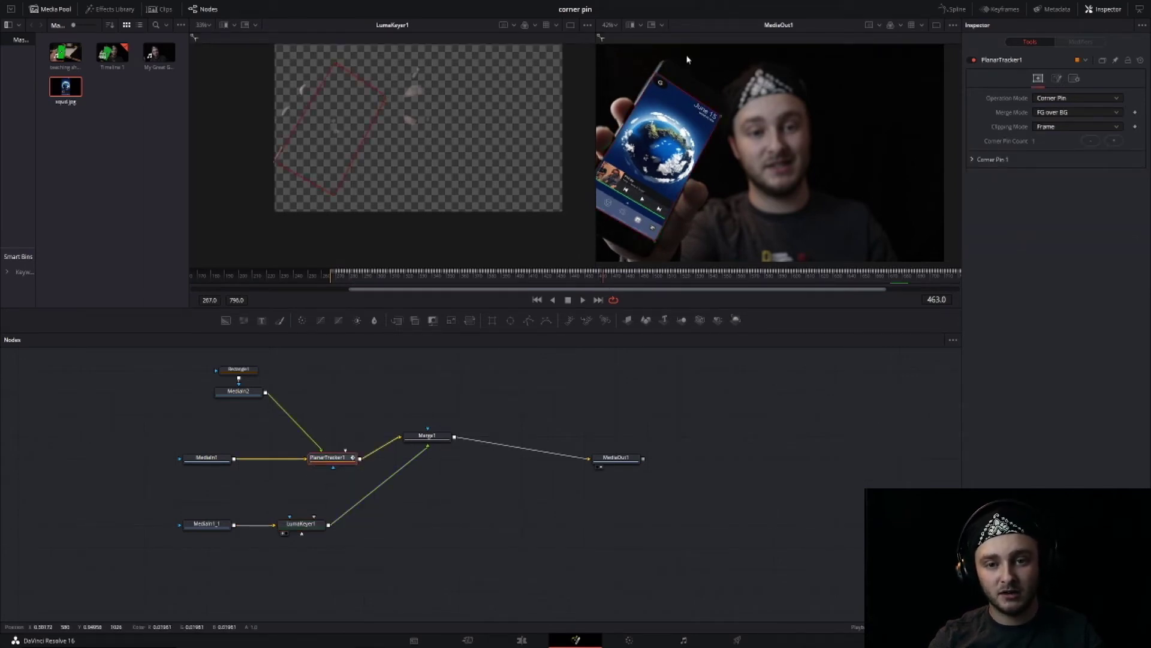
scroll(666, 93, "up", 10)
scroll(666, 93, "up", 3)
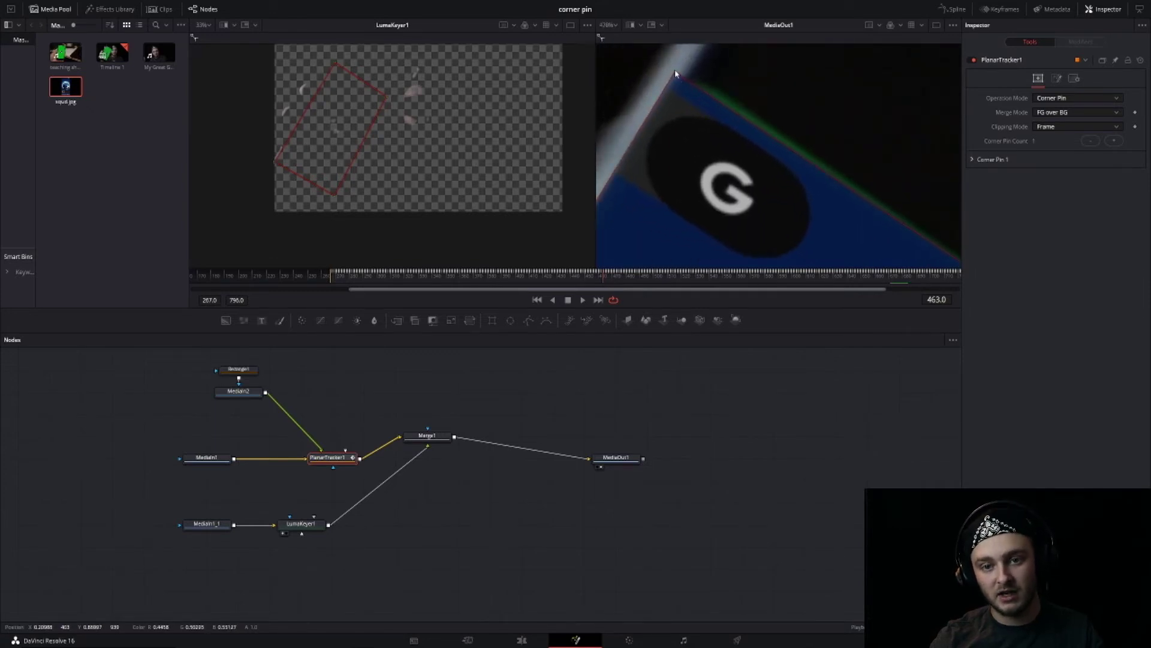
left_click_drag(674, 72, 683, 70)
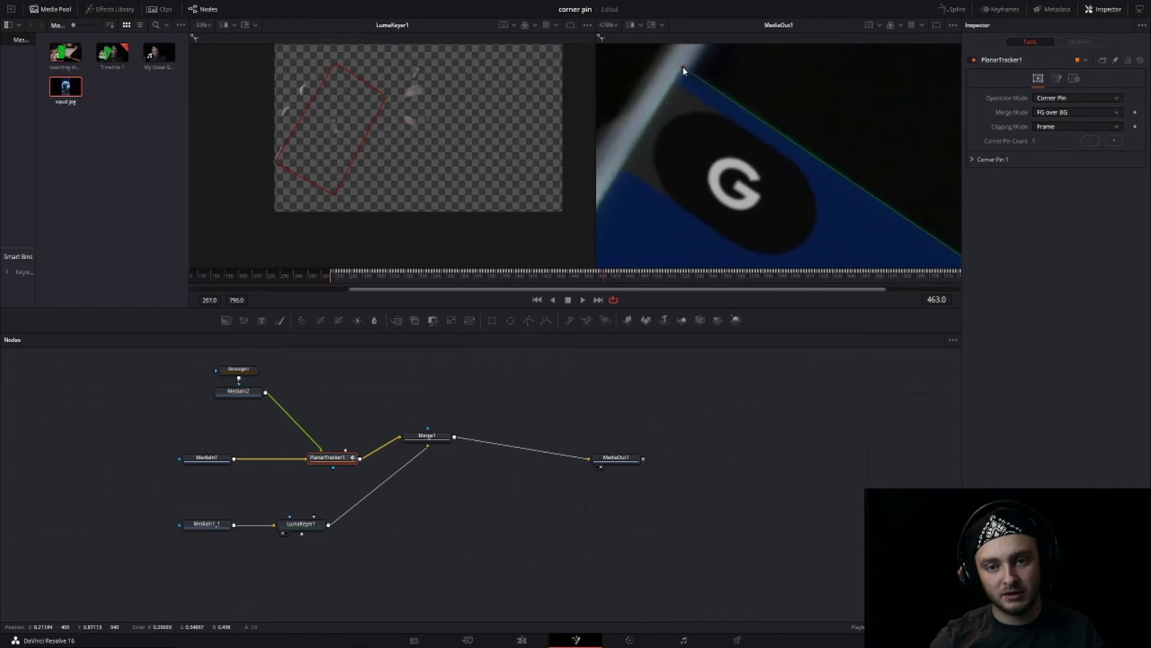
scroll(700, 146, "down", 15)
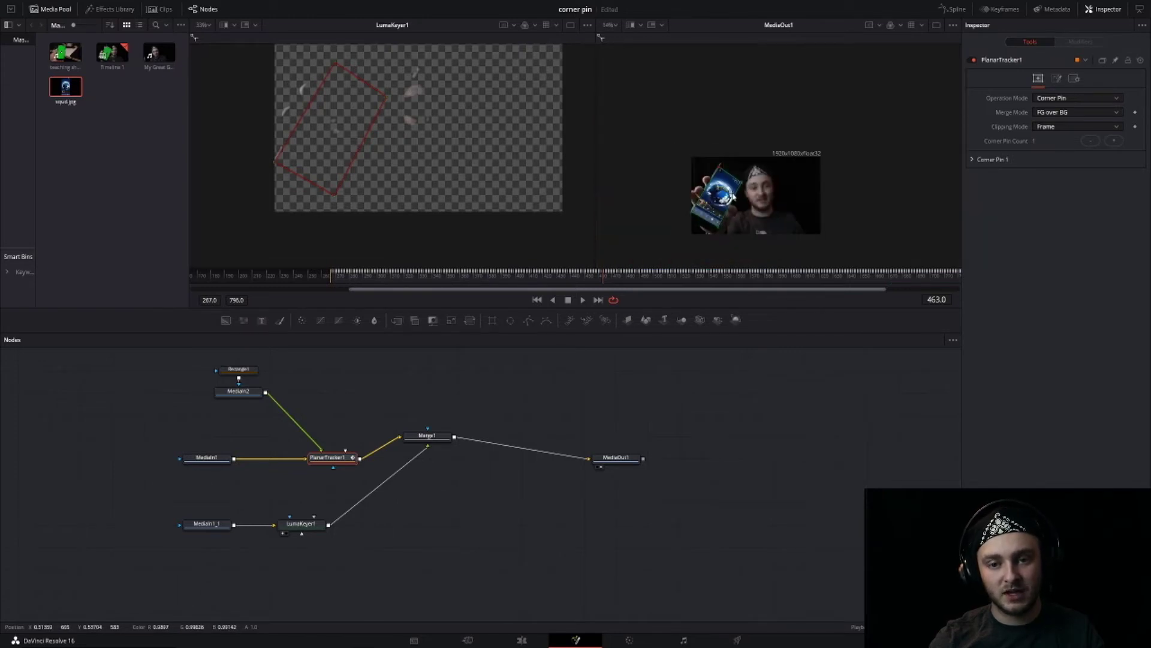
scroll(729, 211, "up", 6)
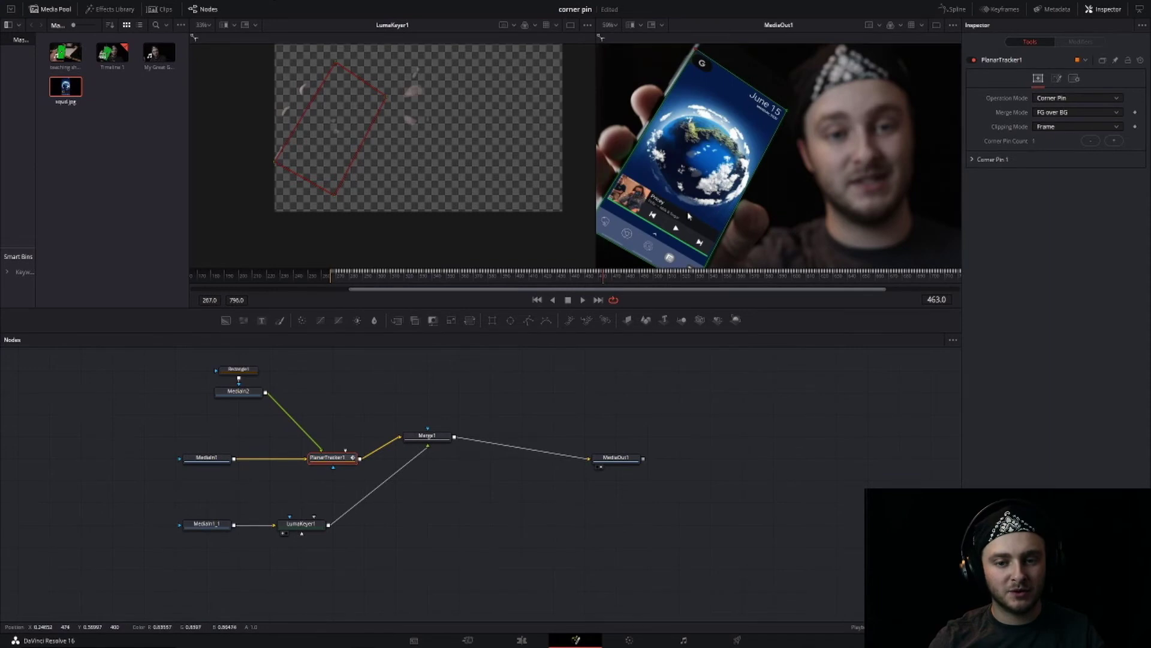
Check the image's fit on the phone screen at frame 455 without the tracker overlay.
left_click_drag(603, 275, 592, 275)
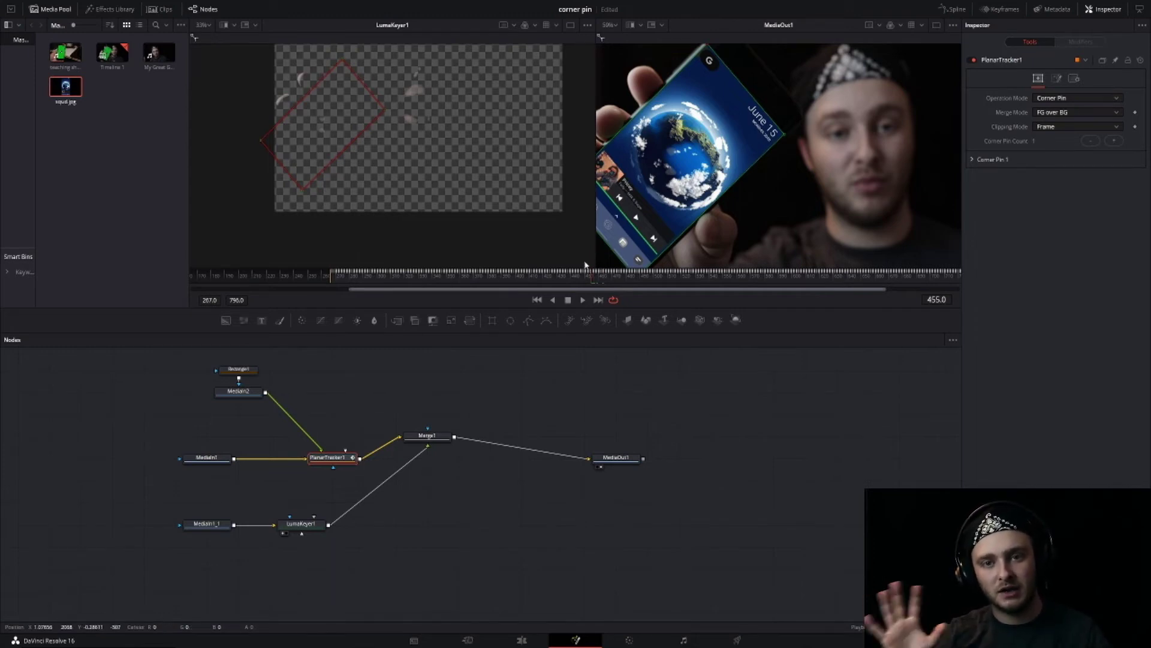
scroll(709, 162, "down", 3)
left_click(703, 412)
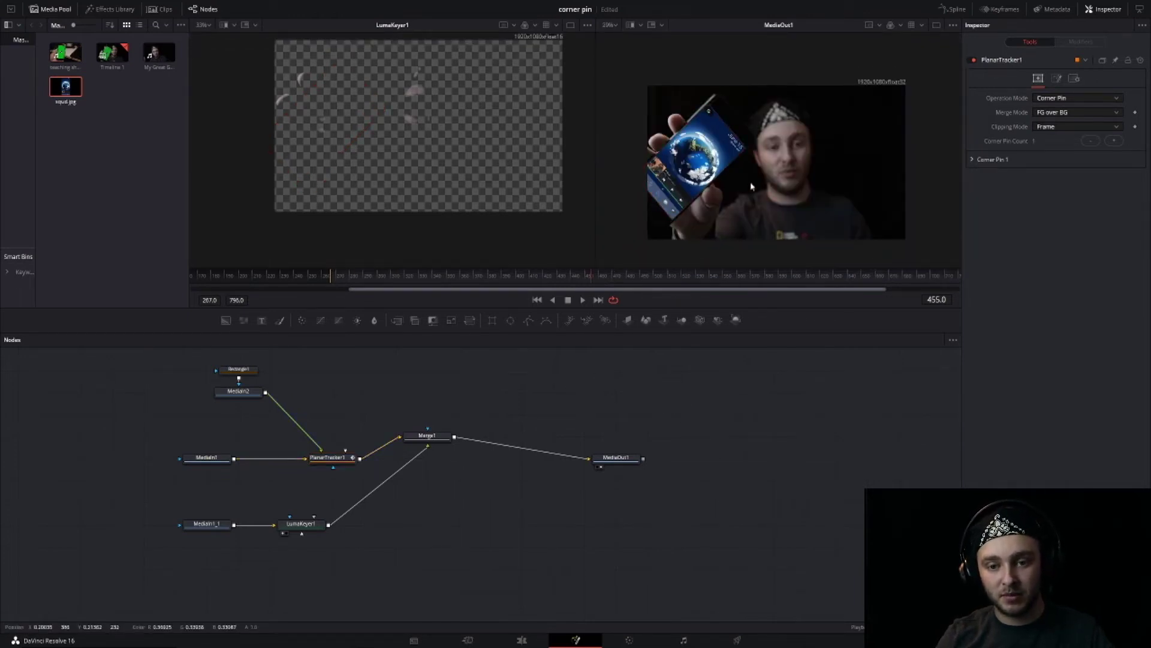
At frame 496, realign the image's upper-left corner pin to cover the green edge of the phone screen.
left_click_drag(571, 277, 650, 285)
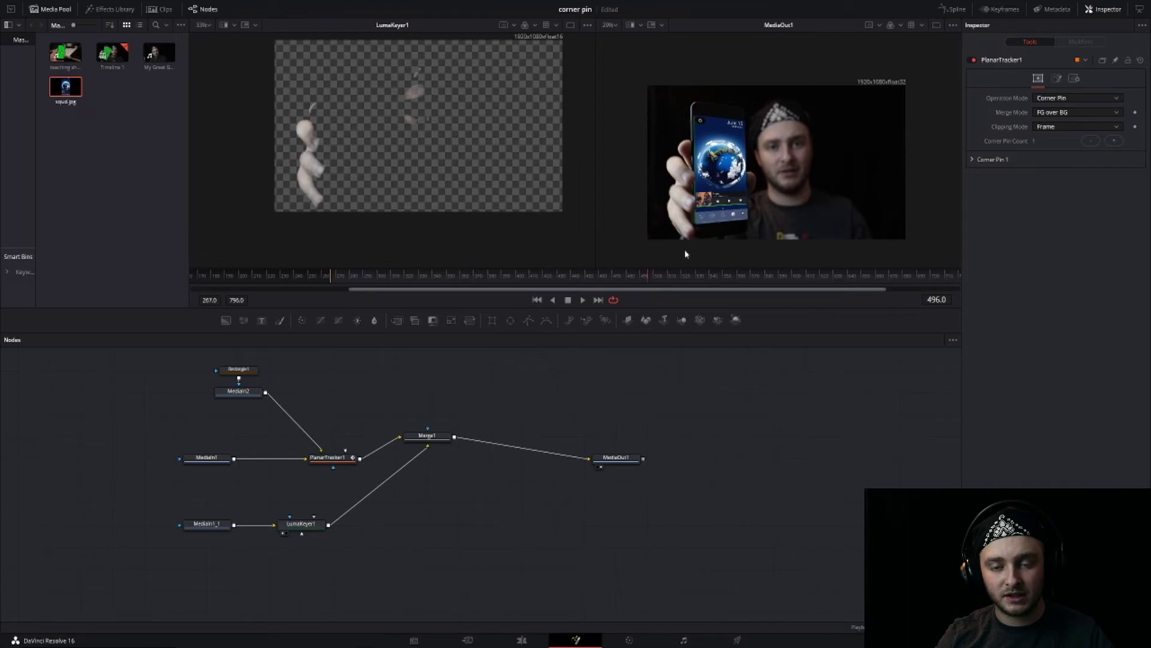
left_click(334, 456)
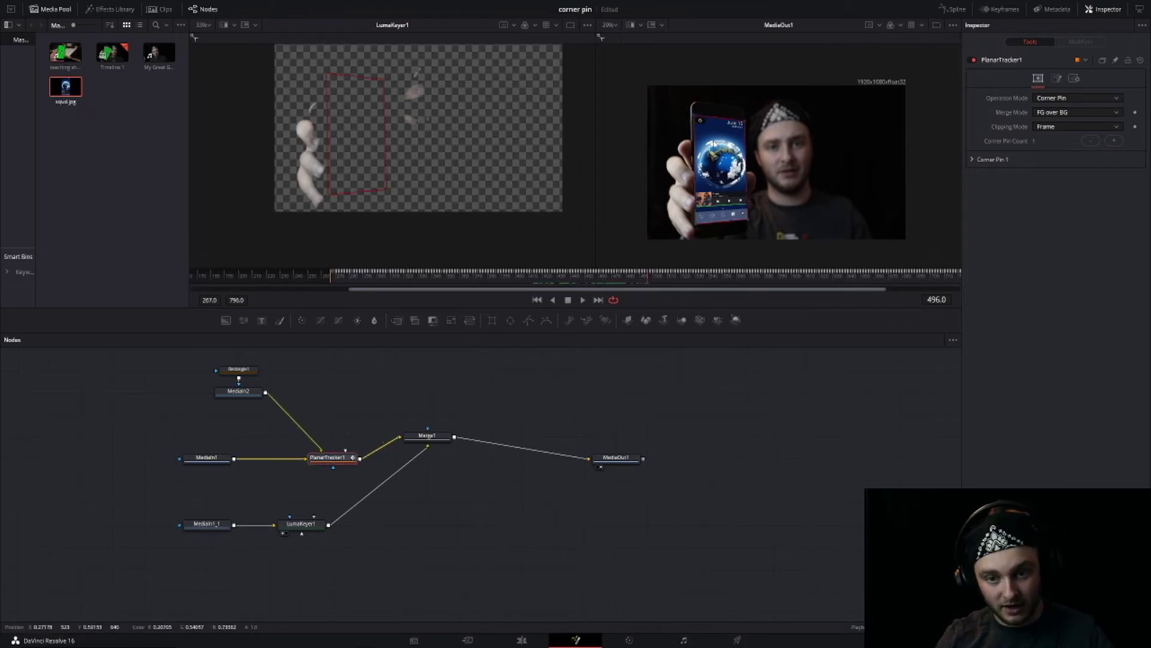
scroll(713, 142, "up", 10)
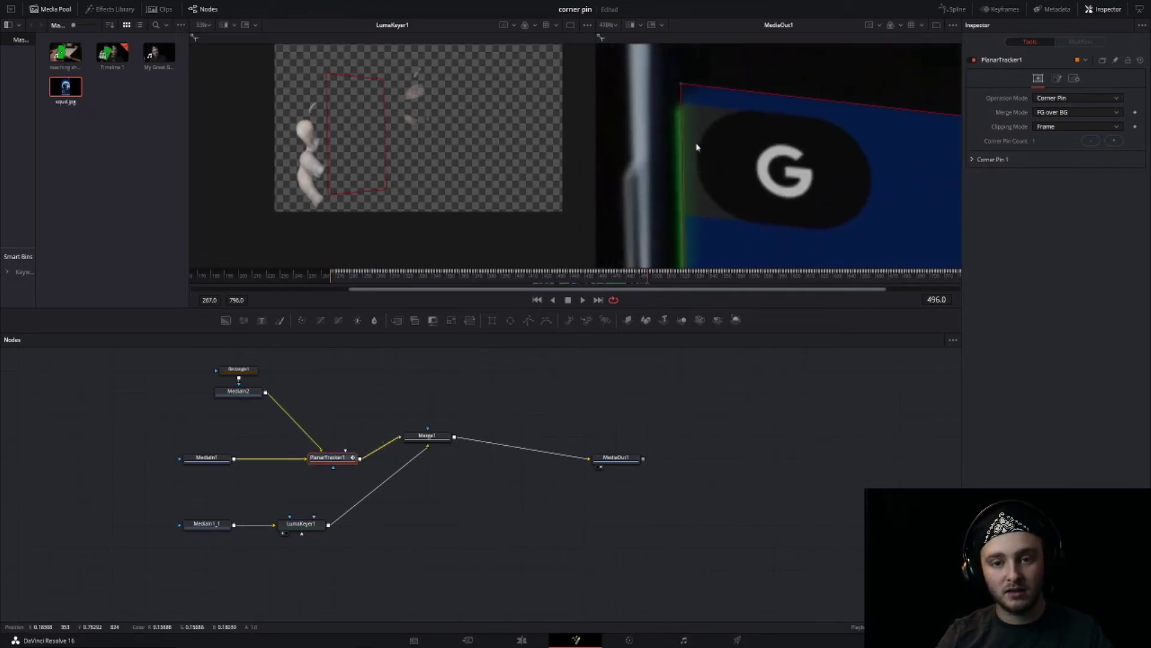
left_click_drag(682, 86, 672, 94)
scroll(705, 177, "down", 10)
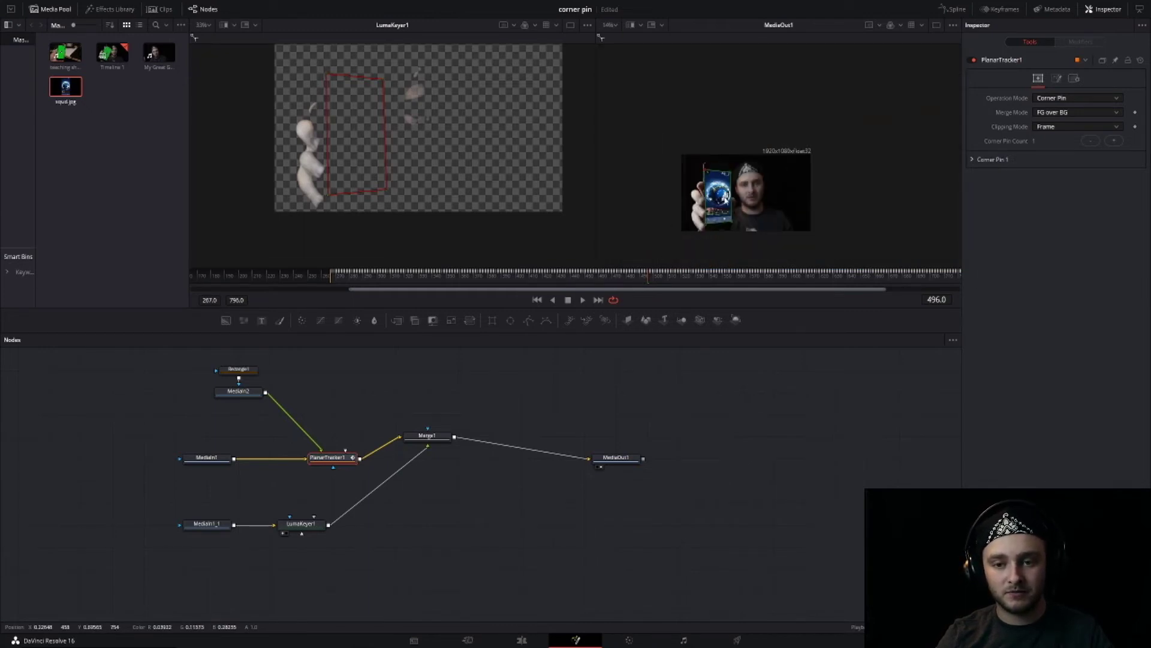
Realign the image's lower-left corner pin to the phone screen's corner at frame 496.
scroll(730, 213, "up", 3)
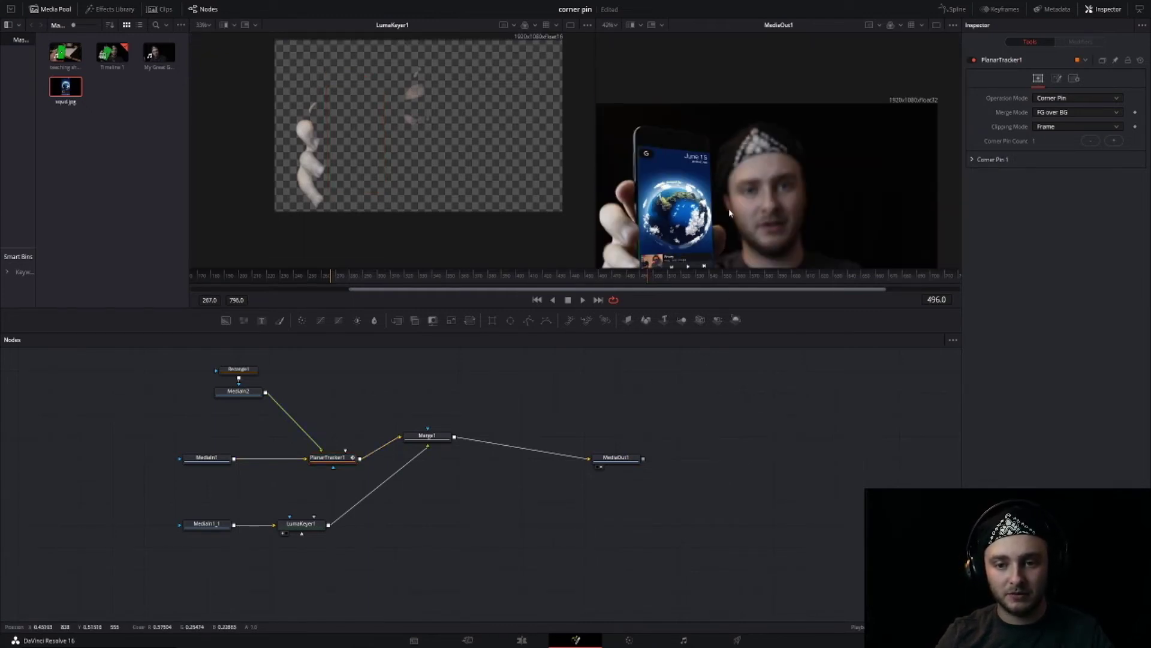
left_click_drag(713, 228, 773, 94)
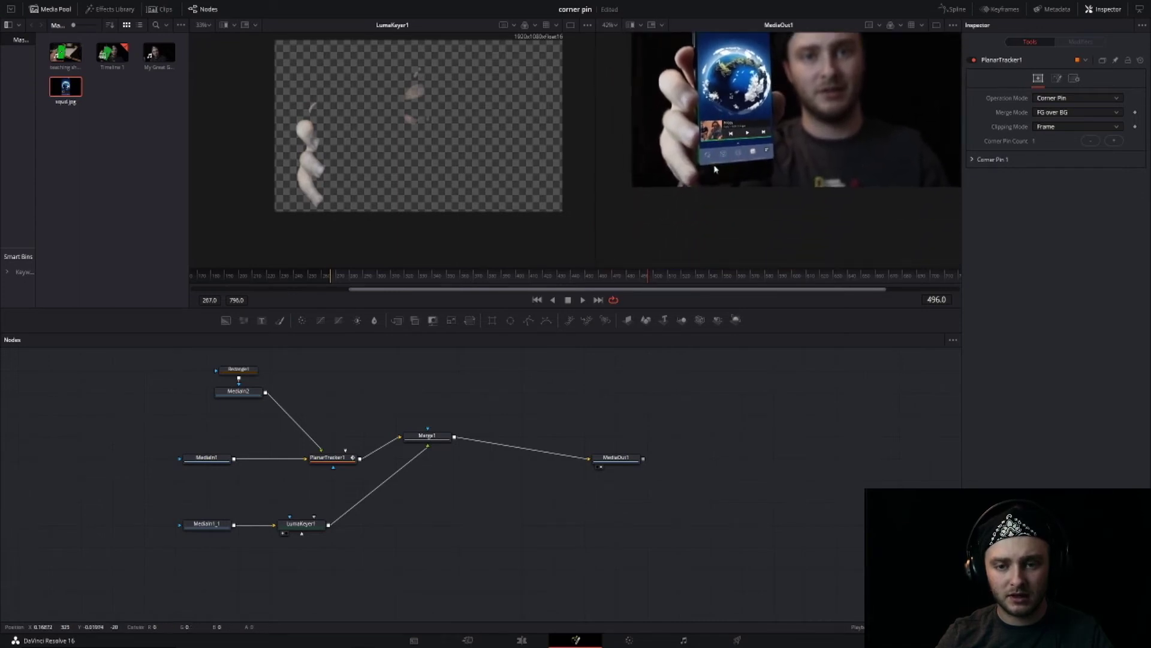
left_click(333, 458)
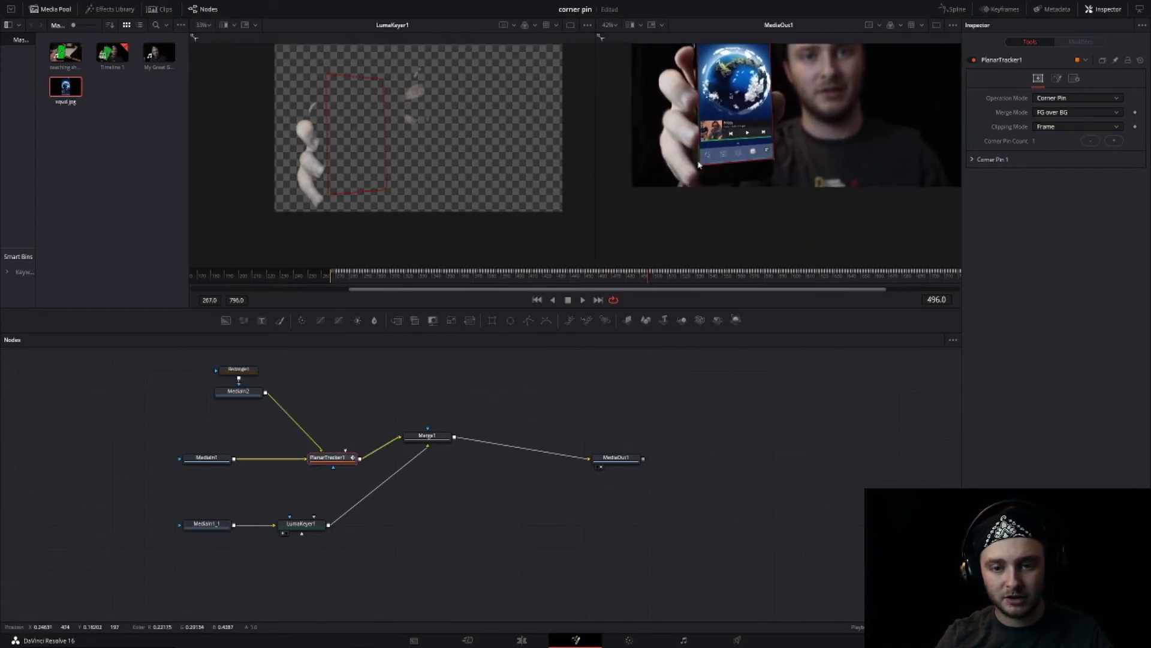
scroll(757, 163, "up", 4)
left_click_drag(766, 157, 758, 158)
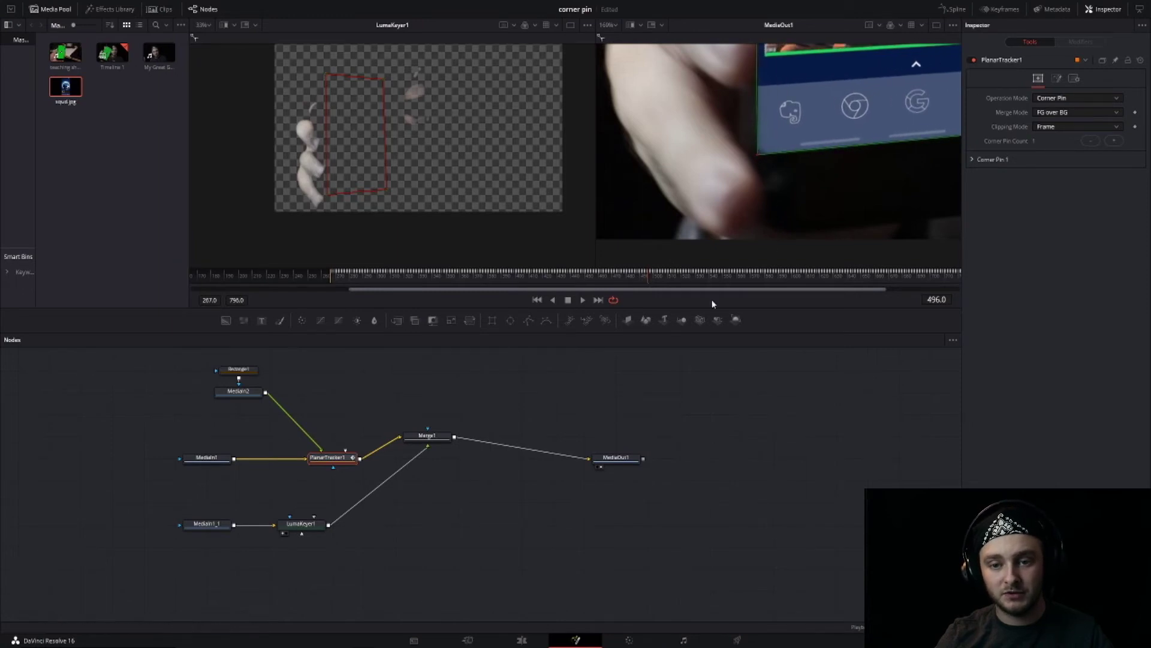
Check the corrected composite in the full frame through to frame 661, and return to frame 267.
left_click(716, 450)
scroll(717, 136, "down", 6)
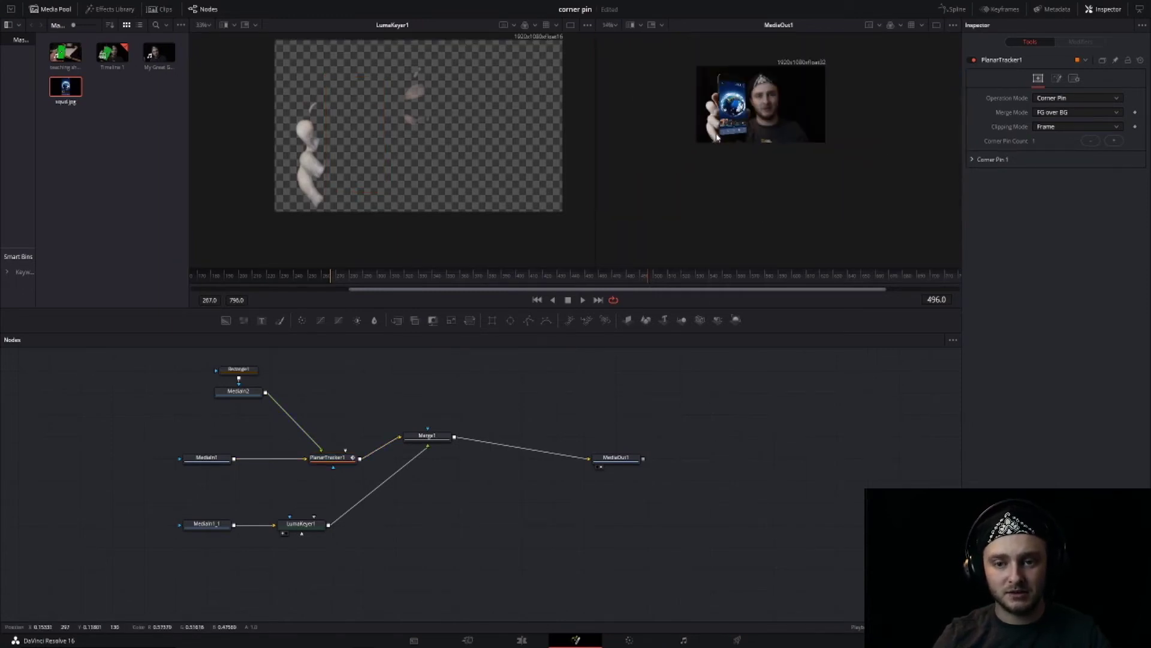
scroll(736, 138, "up", 4)
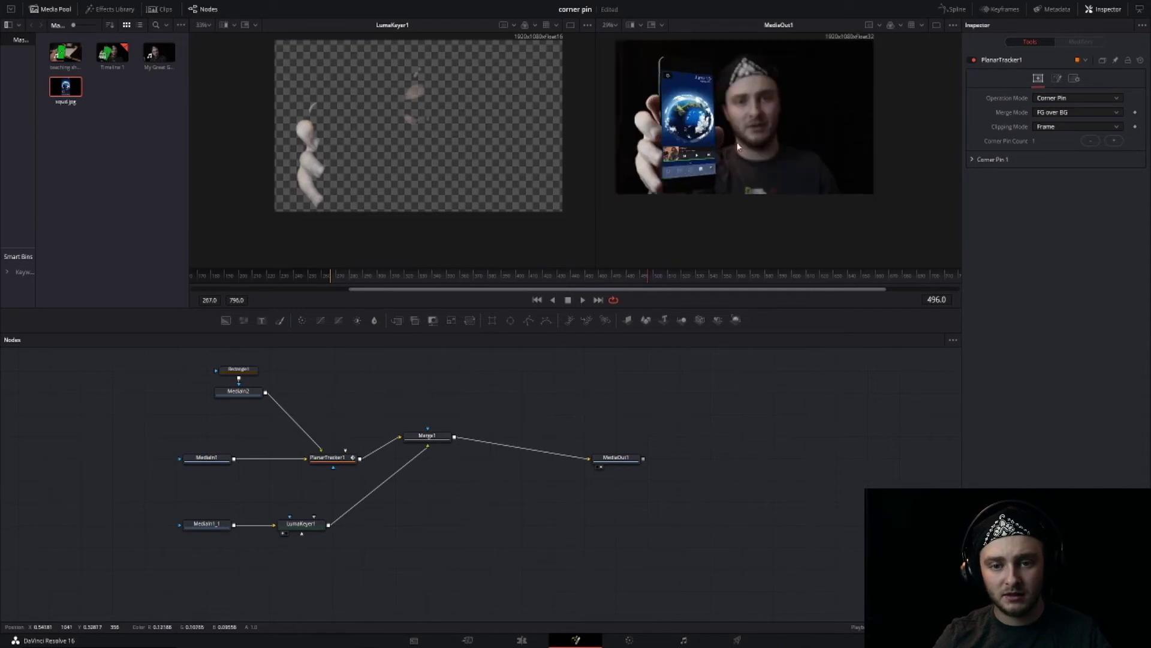
left_click_drag(737, 144, 751, 148)
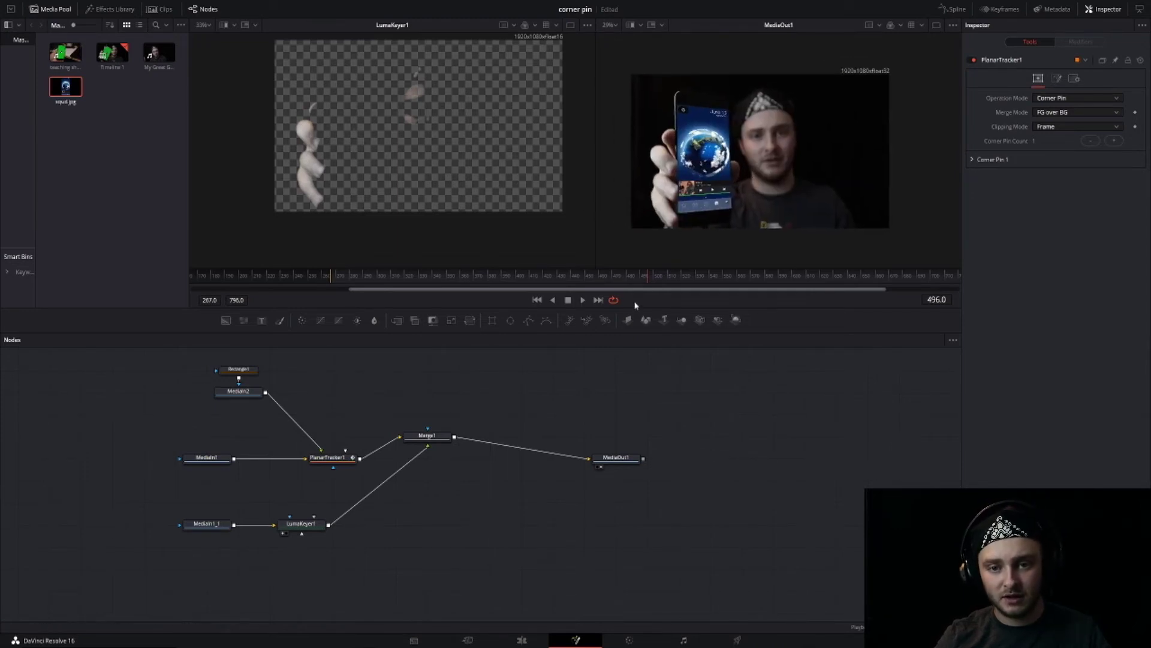
left_click_drag(653, 276, 857, 285)
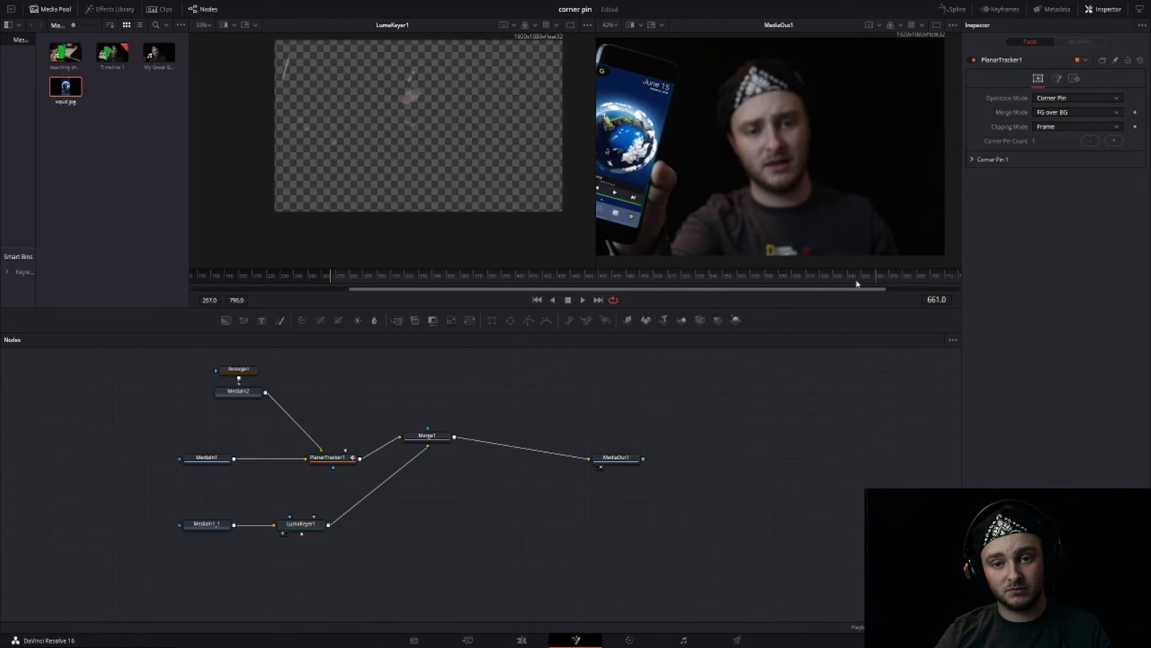
left_click_drag(385, 276, 329, 276)
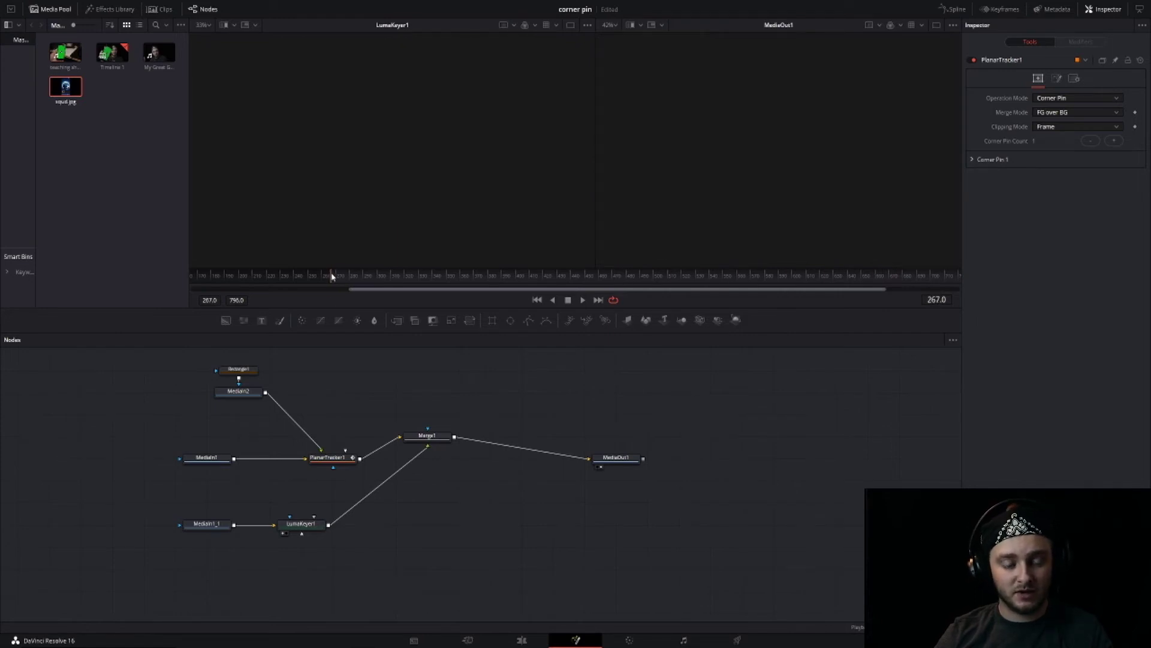
View the composite on the Edit page timeline, and return to the Fusion composition with PlanarTracker1 selected.
key("shift+4")
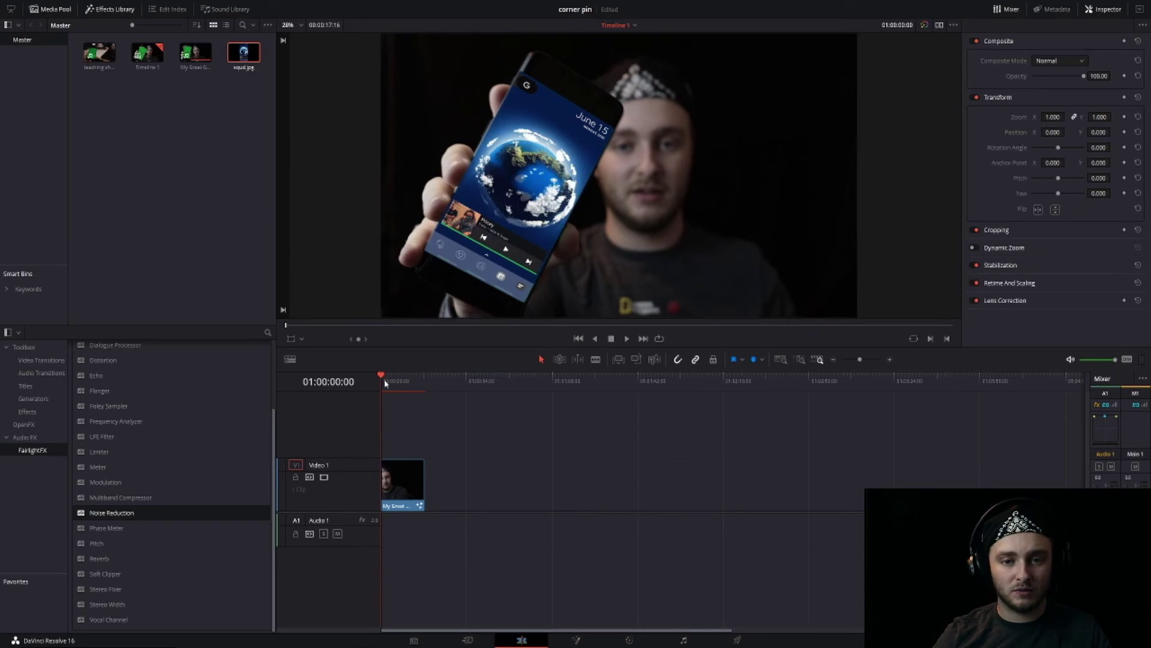
left_click(629, 640)
left_click(577, 640)
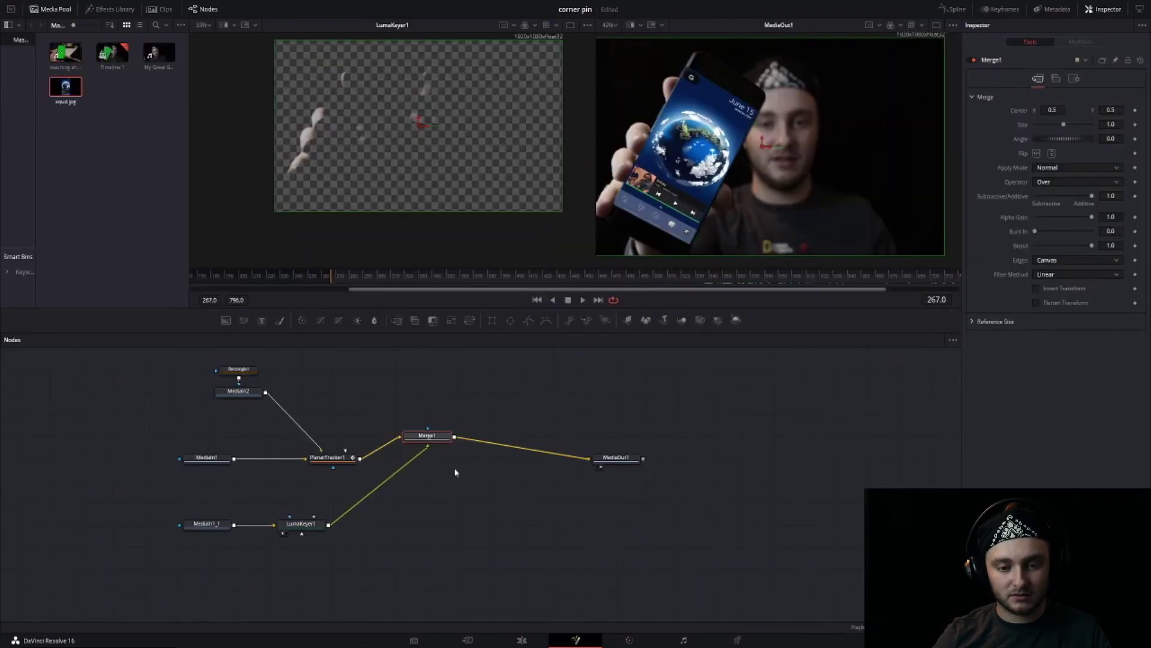
left_click(338, 457)
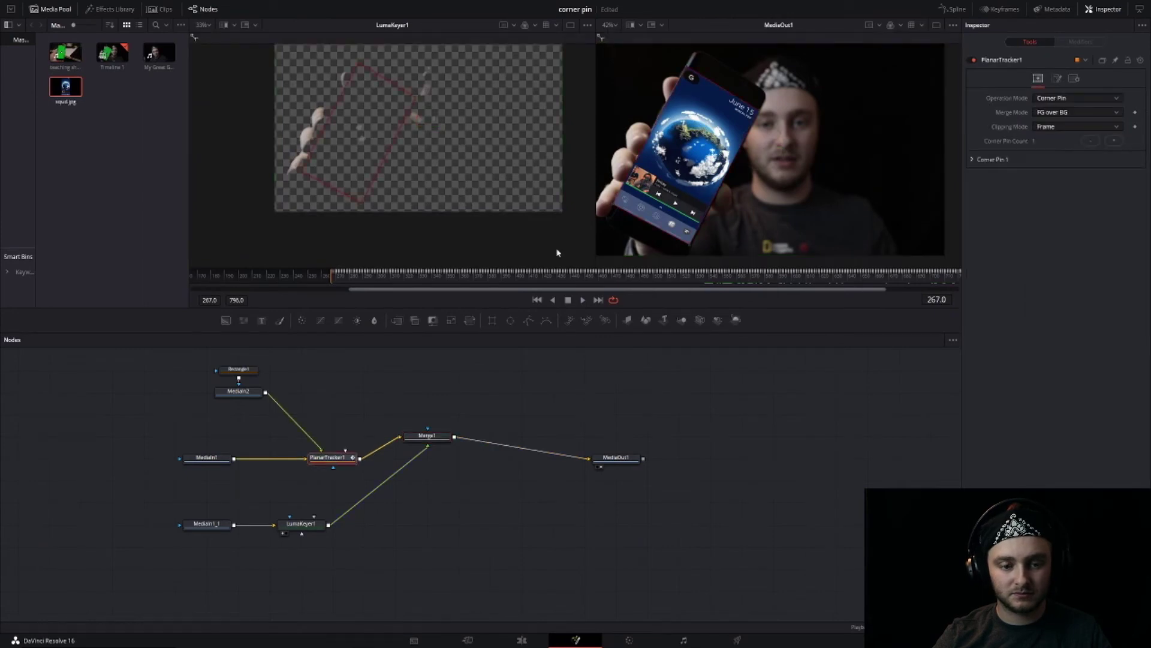
Realign the image's upper-left corner pin at frame 267 and inspect the phone screen's edge down to its lower-left corner.
scroll(684, 75, "up", 6)
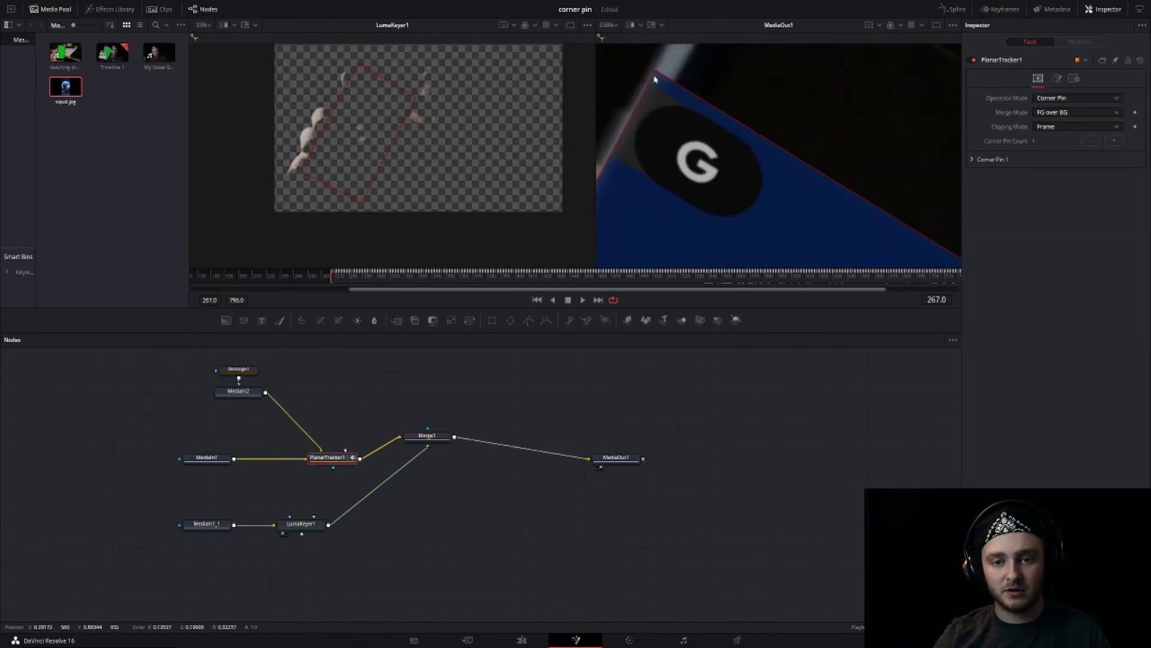
left_click_drag(655, 70, 673, 85)
left_click_drag(639, 237, 738, 108)
left_click_drag(705, 193, 792, 78)
left_click_drag(672, 252, 795, 87)
left_click_drag(653, 257, 794, 66)
left_click_drag(722, 257, 807, 84)
left_click_drag(776, 149, 791, 117)
left_click(696, 360)
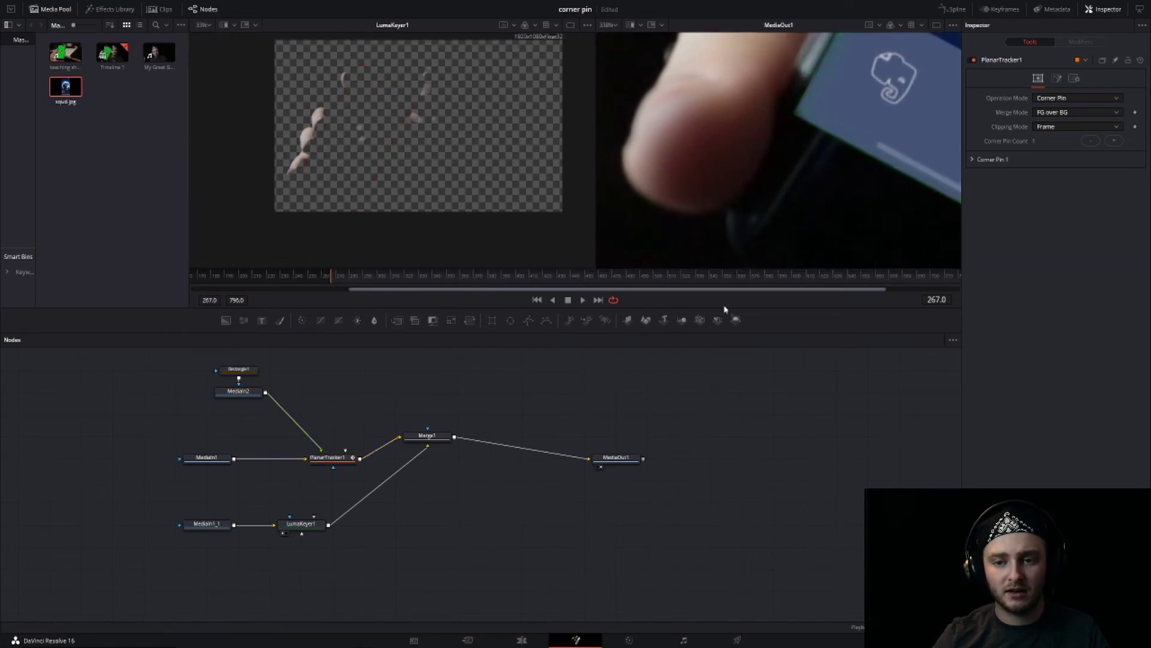
Round the home-screen image's corners more by setting the Rectangle1 mask's corner radius to 0.1389.
scroll(763, 169, "down", 5)
left_click(238, 369)
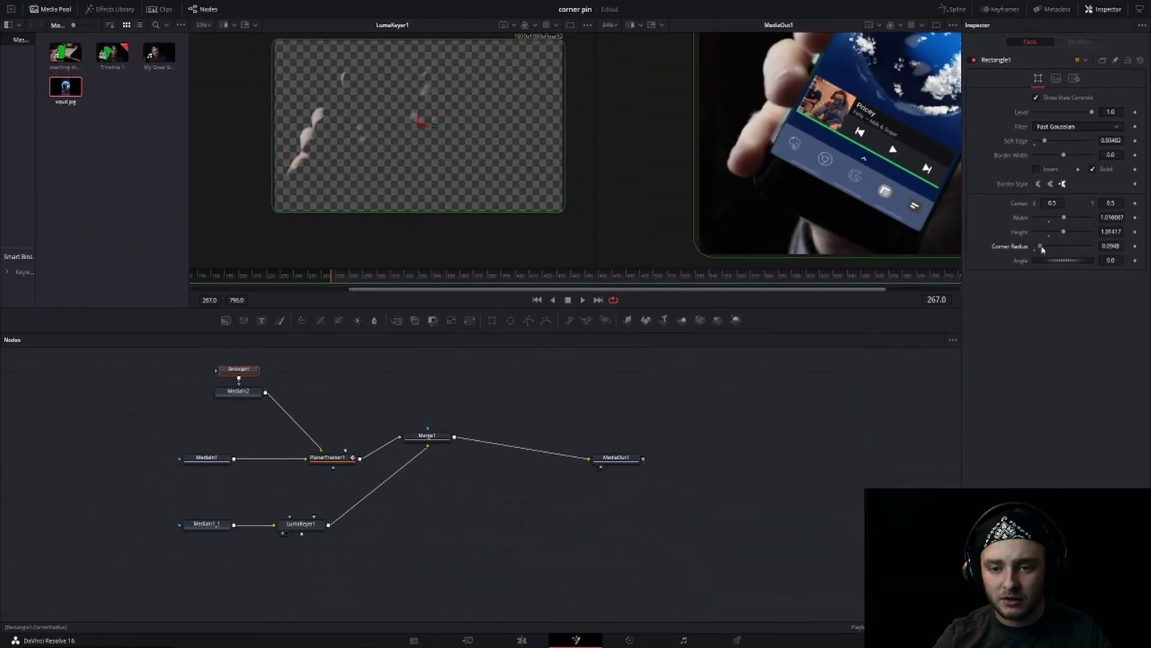
left_click_drag(1042, 249, 1048, 250)
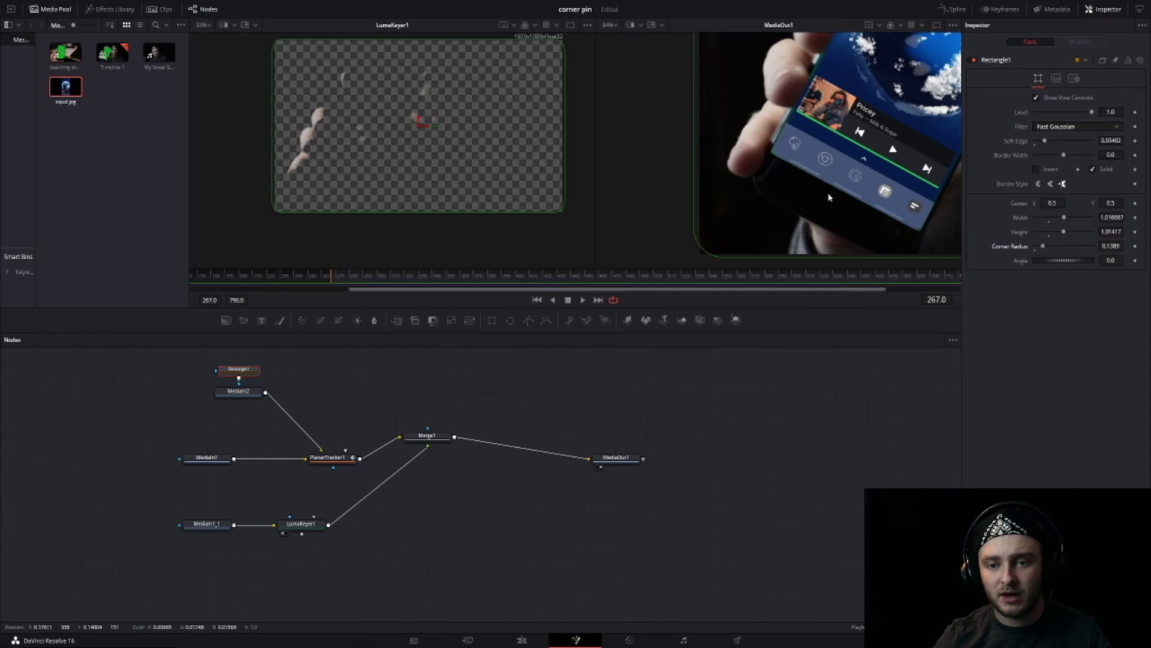
Check the full-frame composite, and play the finished clip from the start of the Edit page timeline.
scroll(830, 197, "down", 5)
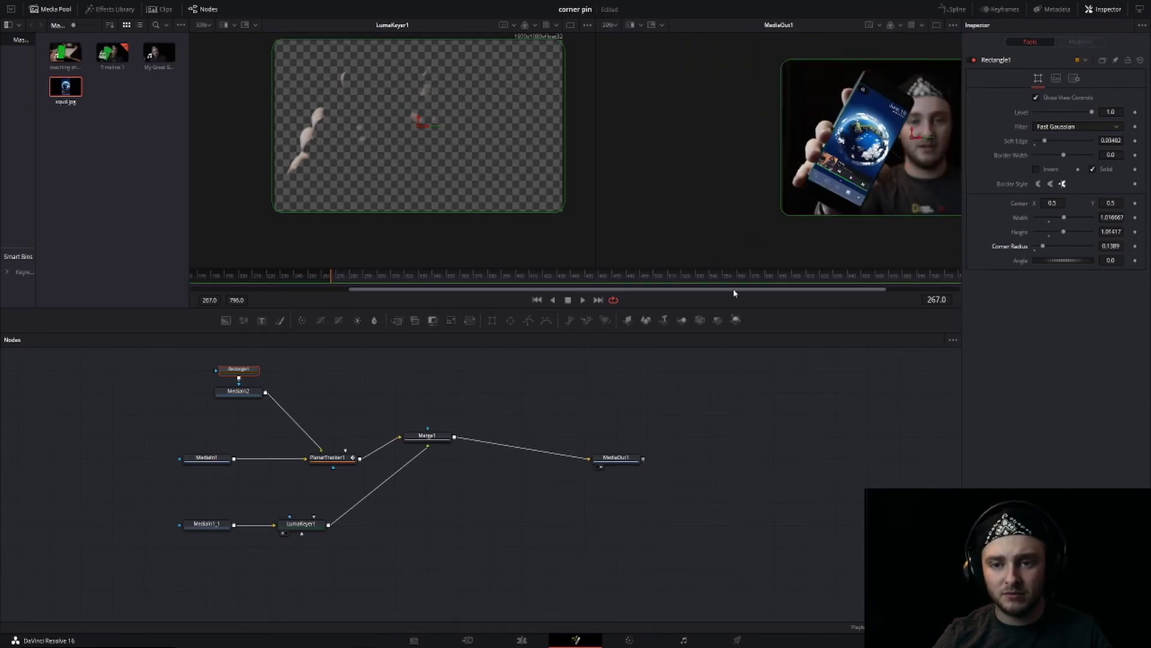
left_click(653, 403)
scroll(807, 176, "down", 2)
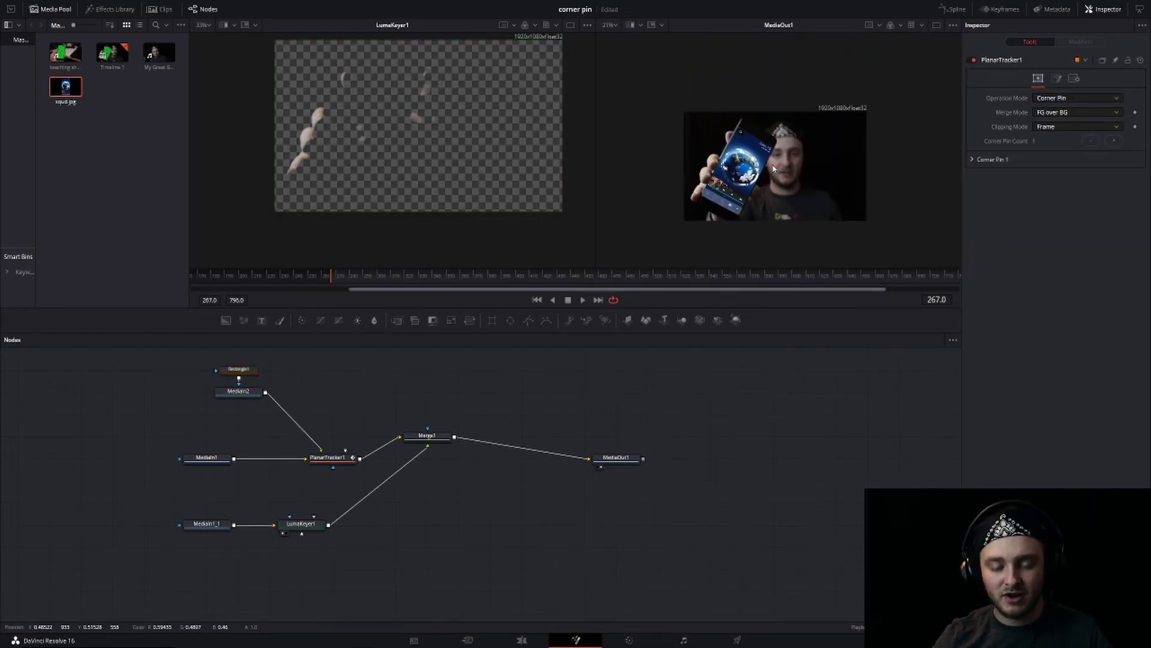
left_click(524, 640)
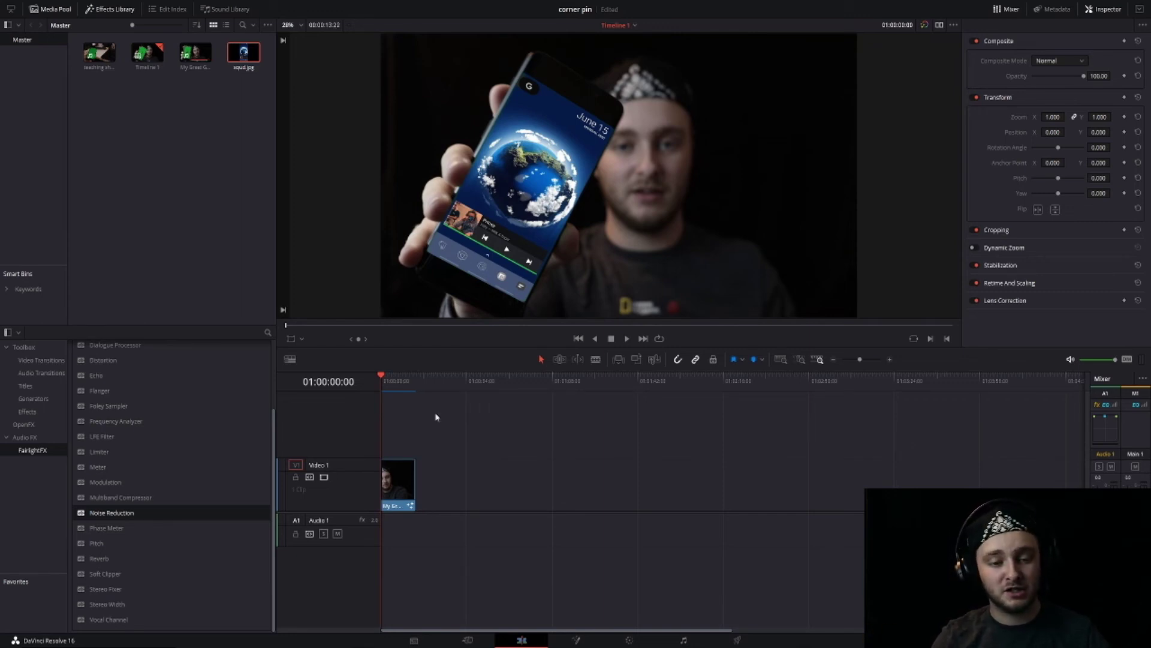
key("space")
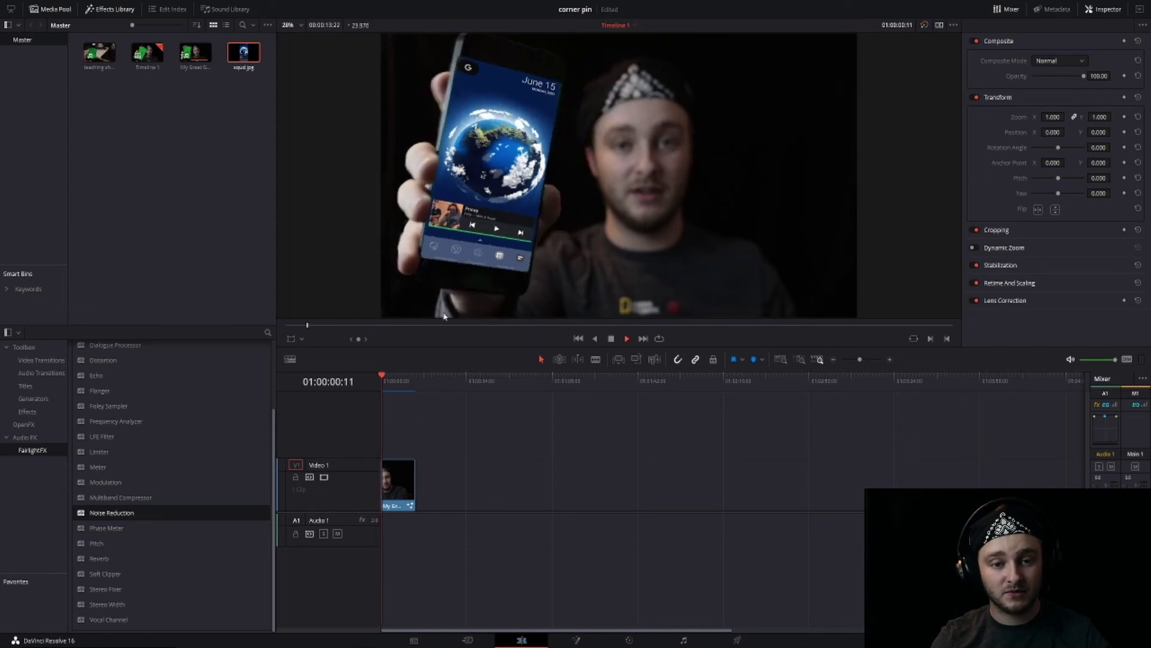